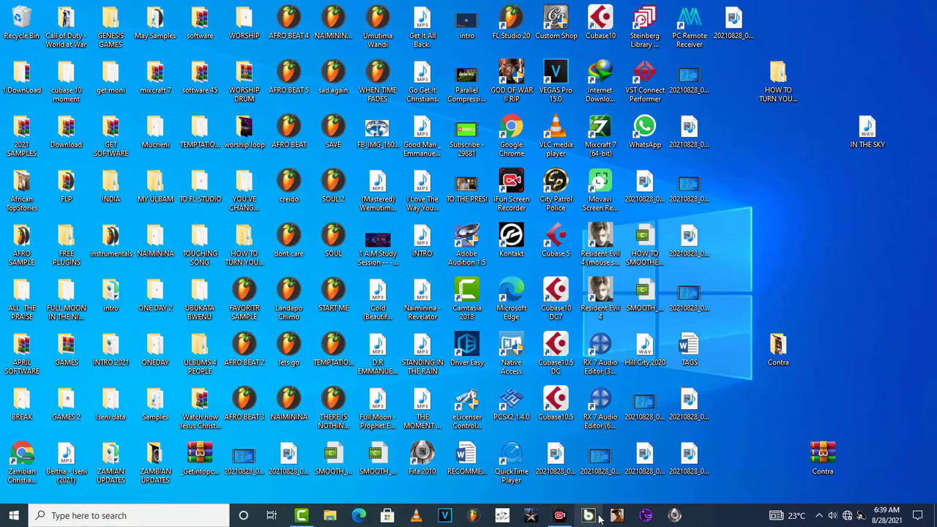
- Open FL Studio, close the MIDI settings window, maximize the program and reposition the Channel rack
click(473, 516)
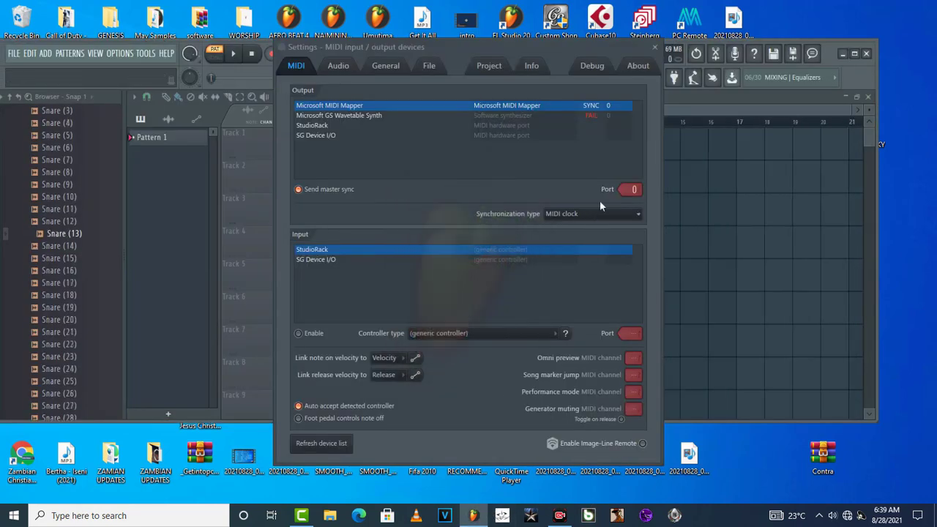
click(655, 48)
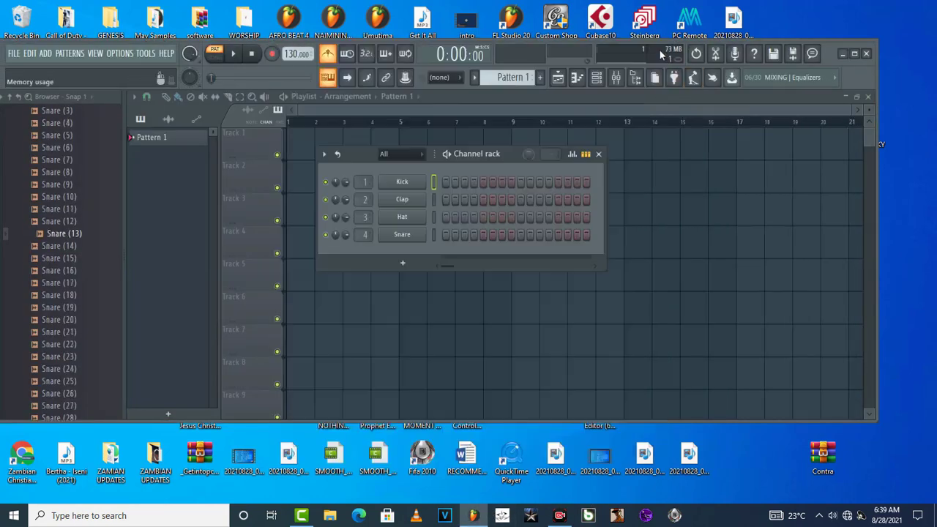
click(855, 54)
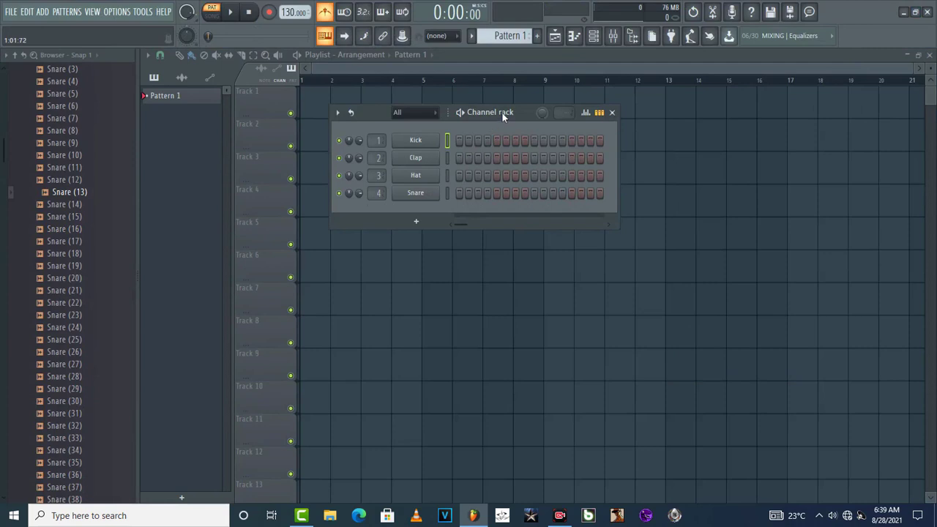
drag(502, 113, 504, 110)
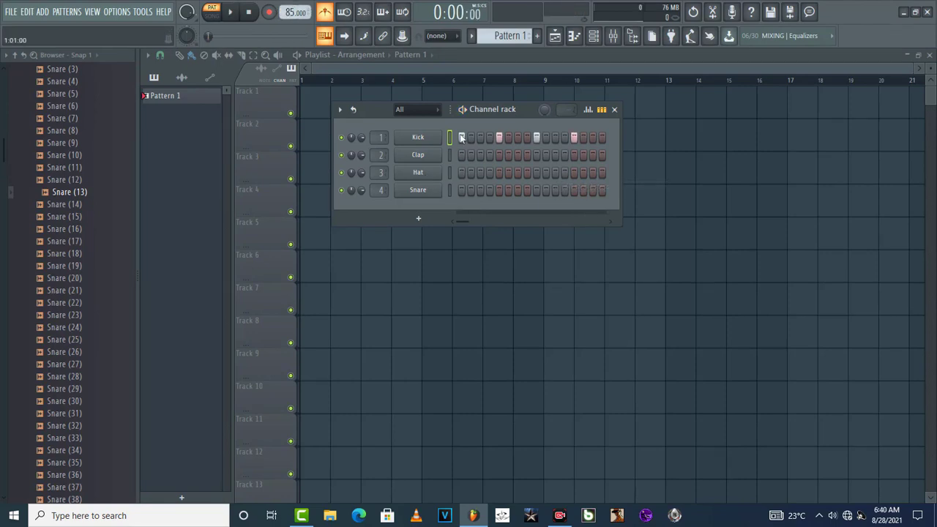
- Preview the kick pattern, add an FL Keys channel to the Channel rack and open its piano roll
key(space)
key(space)
click(418, 219)
click(448, 411)
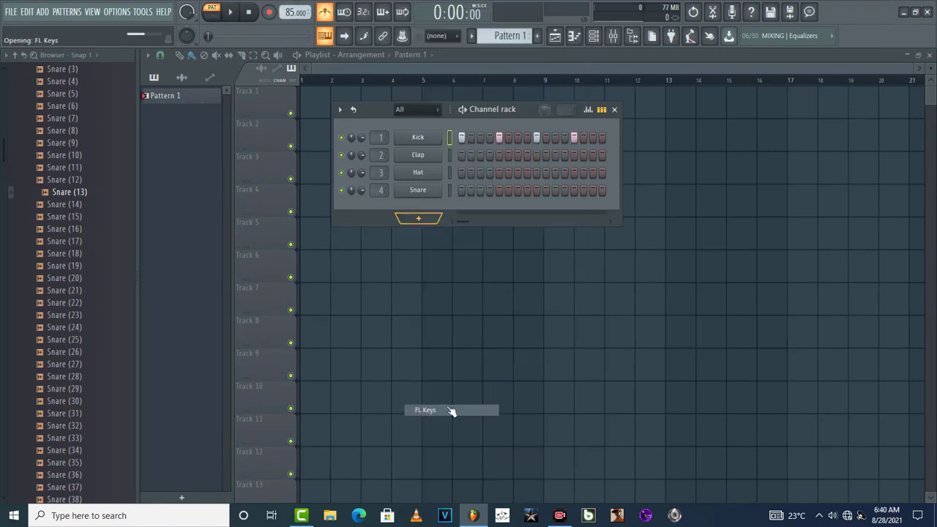
right_click(410, 207)
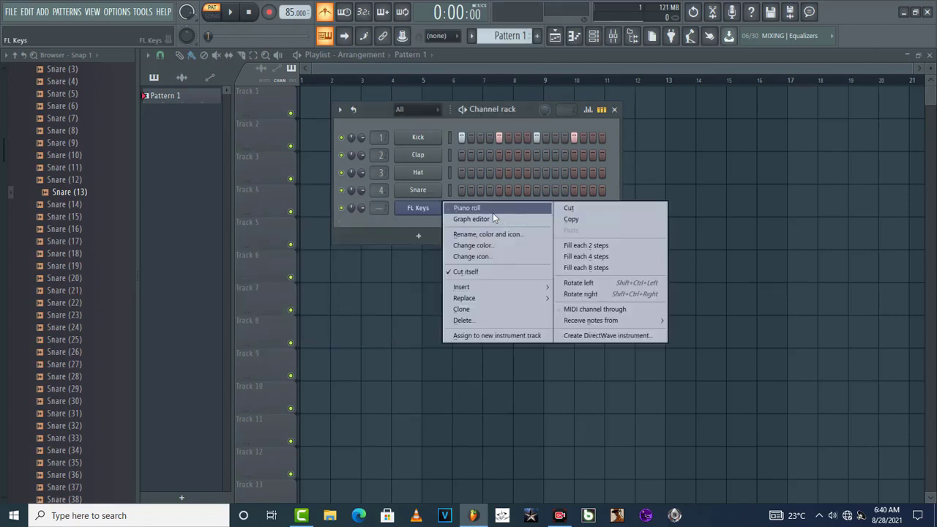
click(492, 212)
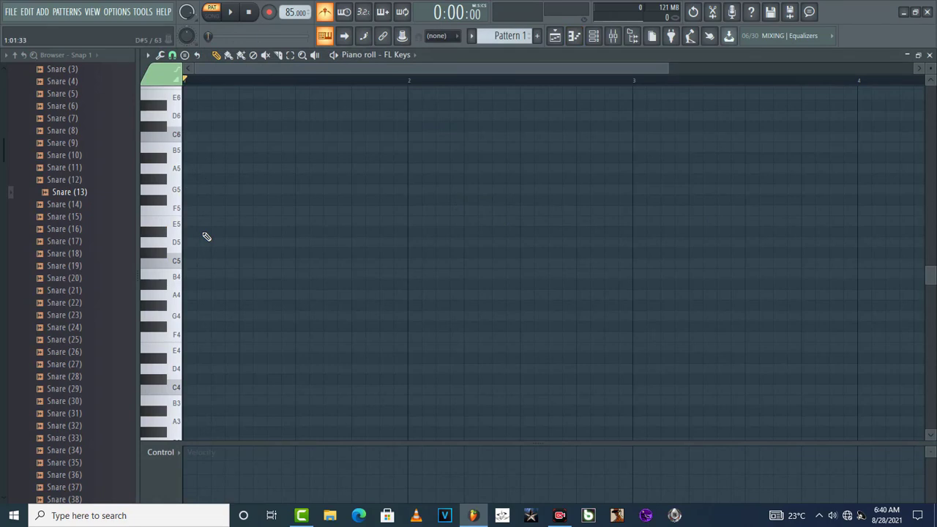
- Enter the FL Keys melody with two G#4 notes and an E5 in bar 1, continuing with a G#4 in bar 2
click(199, 307)
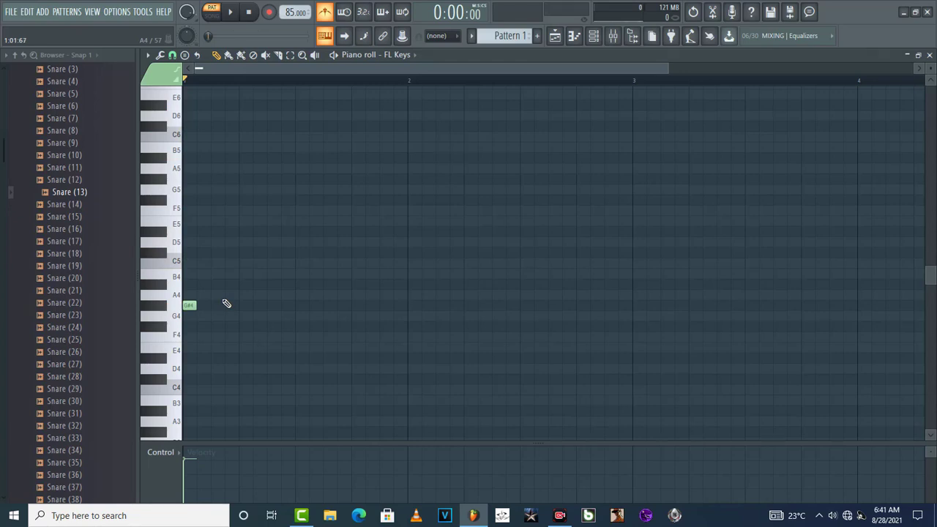
click(200, 305)
click(229, 221)
key(space)
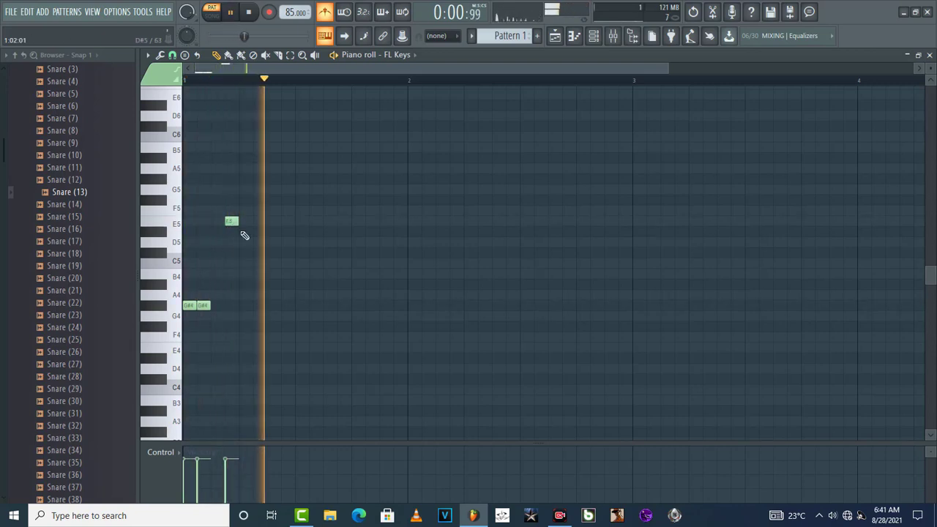
click(413, 304)
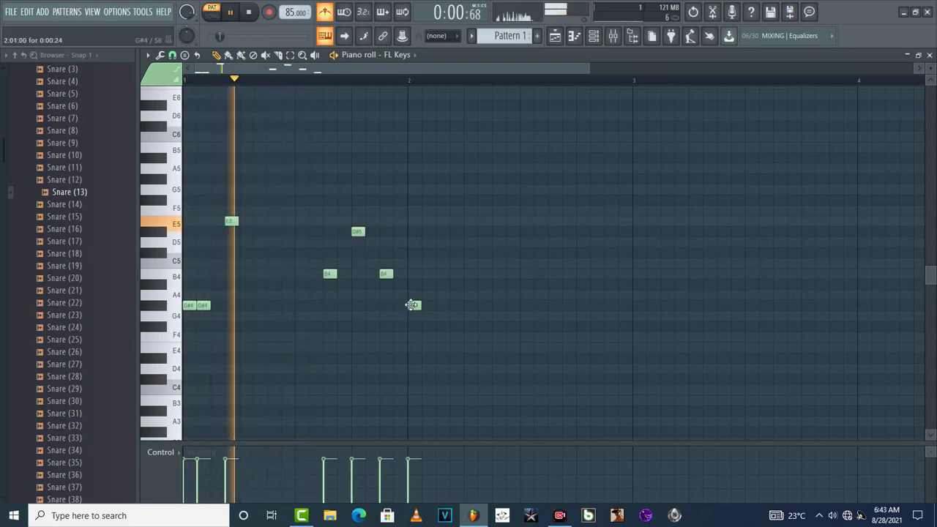
drag(413, 304, 441, 305)
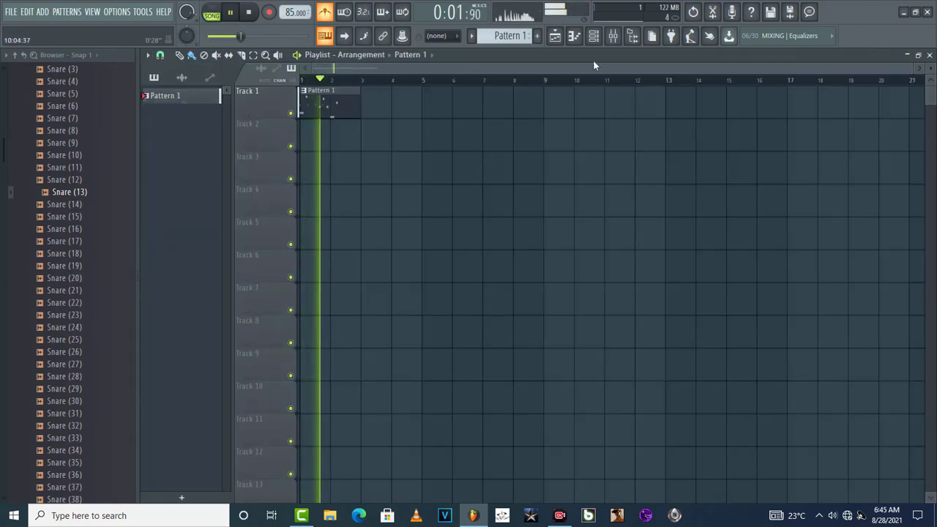
- Create Pattern 2 and paste the copied melody notes into its FL Keys piano roll
key(space)
key(F4)
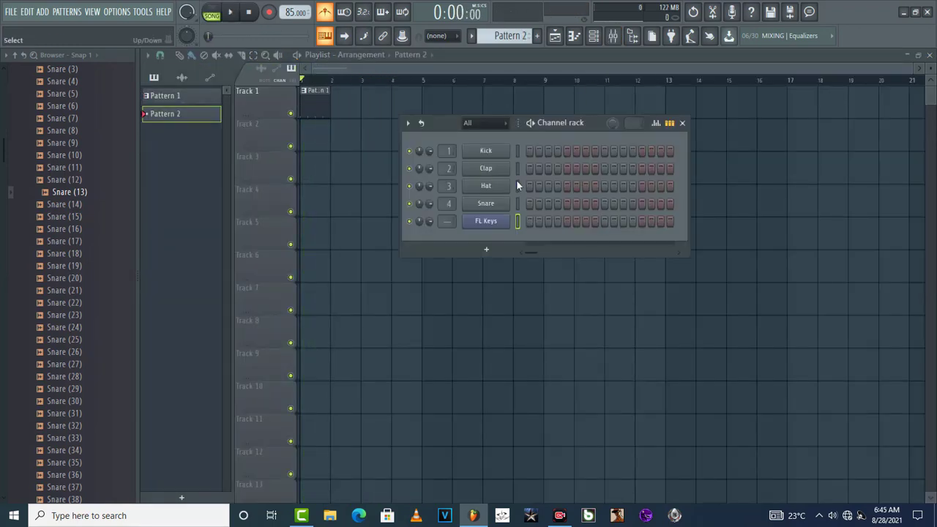
right_click(502, 220)
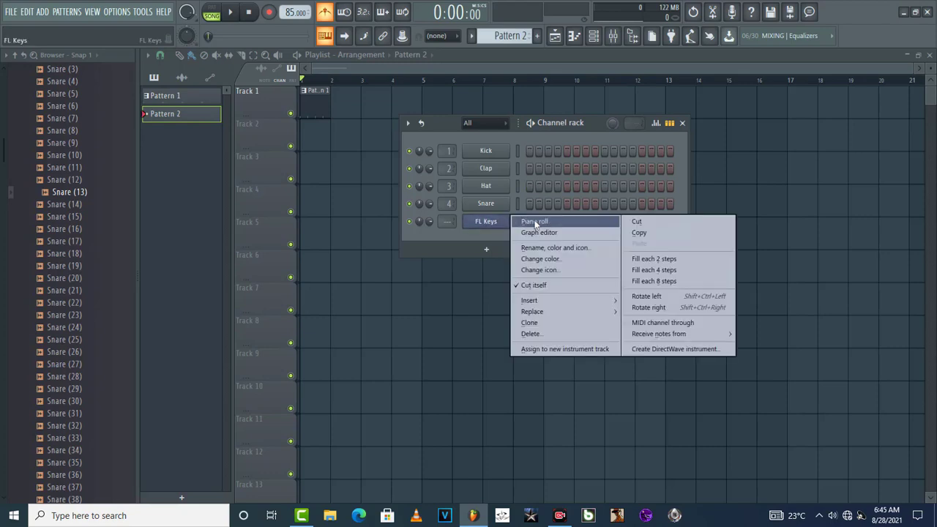
click(533, 224)
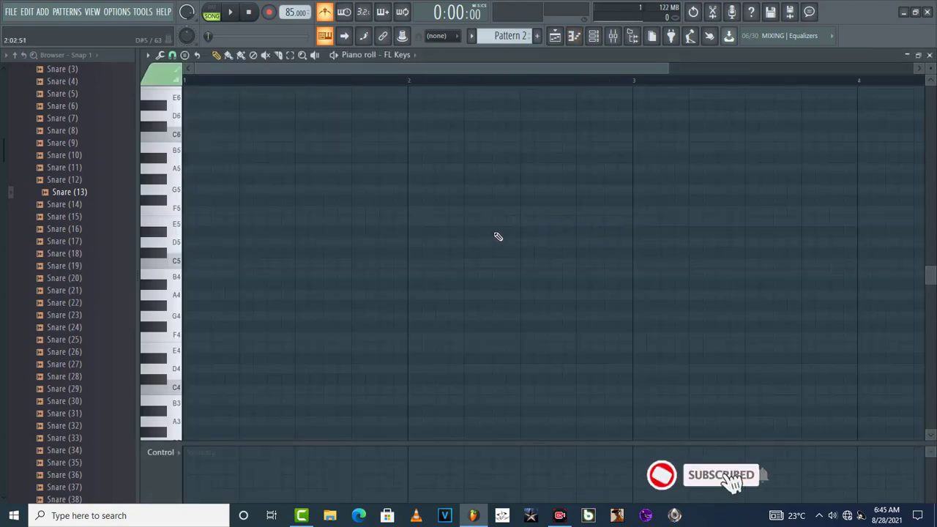
key(ctrl+v)
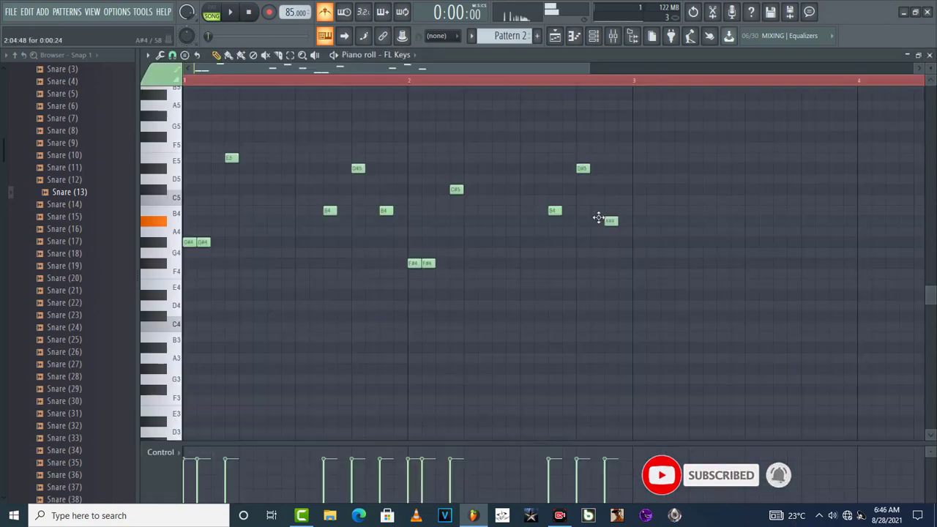
- Play back the FL Keys melody and raise its final note to B4
key(space)
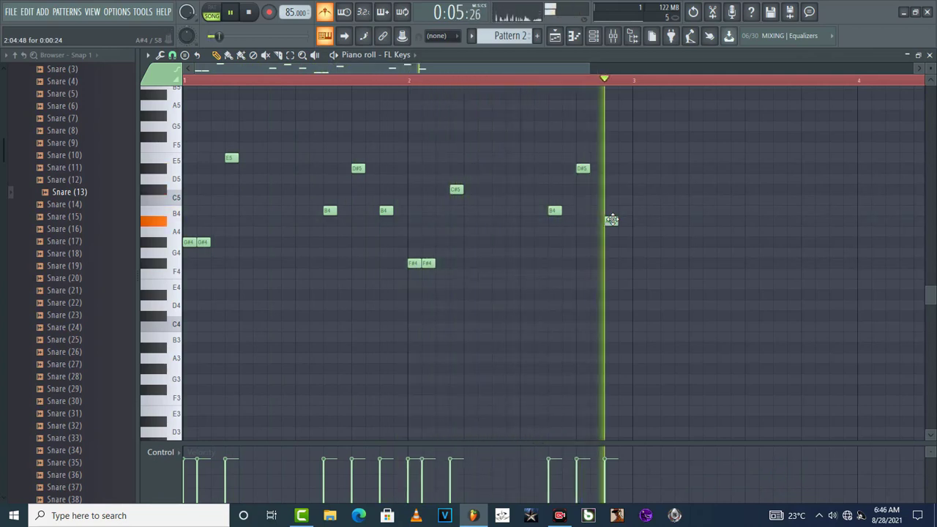
key(space)
drag(611, 220, 610, 208)
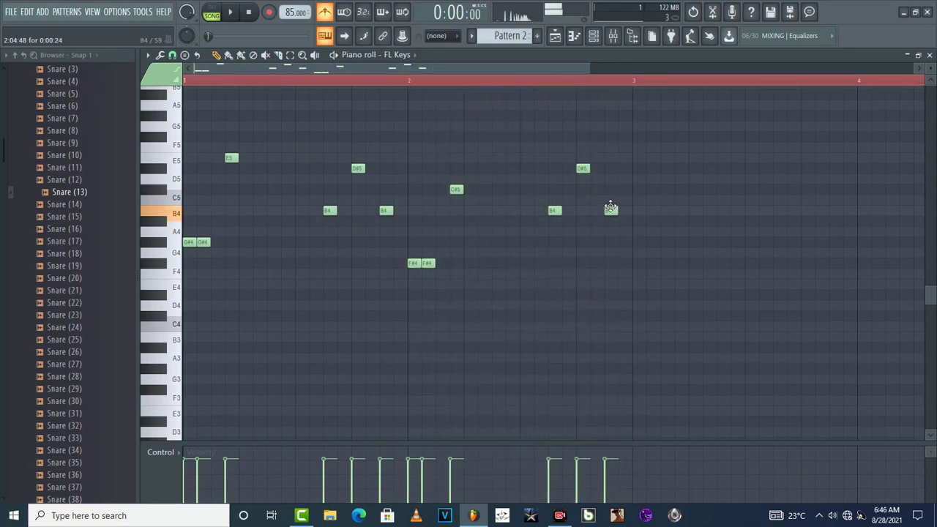
key(space)
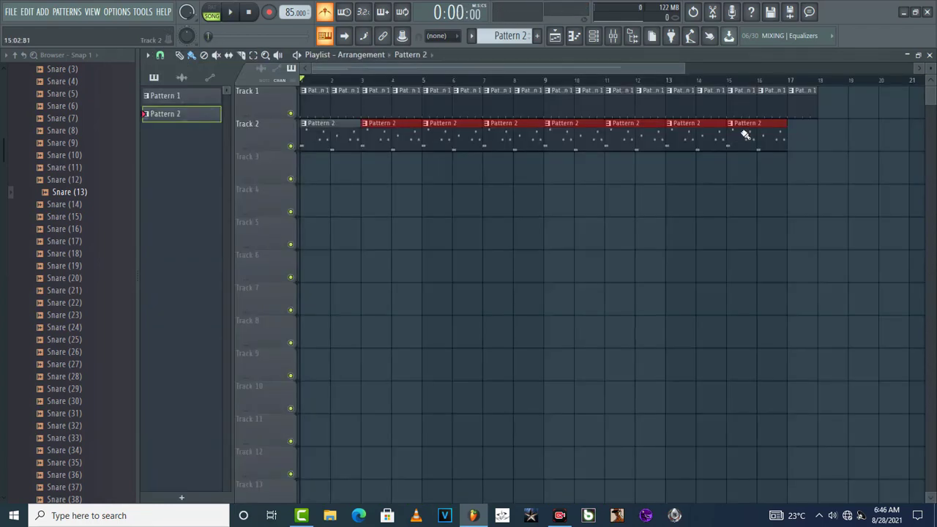
- Extend the arrangement with a Pattern 2 clip at bar 17 on Track 2 and a Pattern 1 clip at bar 18 on Track 1
click(780, 133)
click(803, 110)
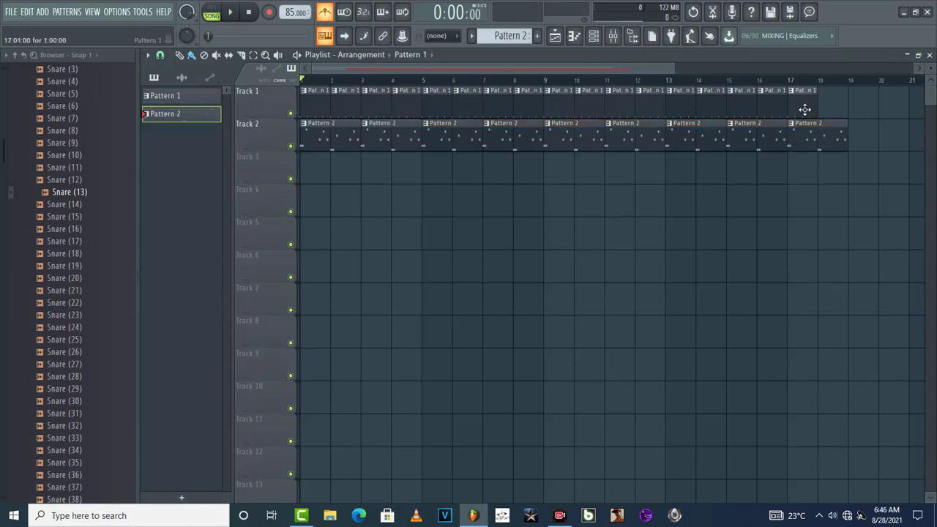
click(825, 116)
- Open the last Pattern 2 clip in the piano roll and set the tempo to 95 during playback
double_click(811, 147)
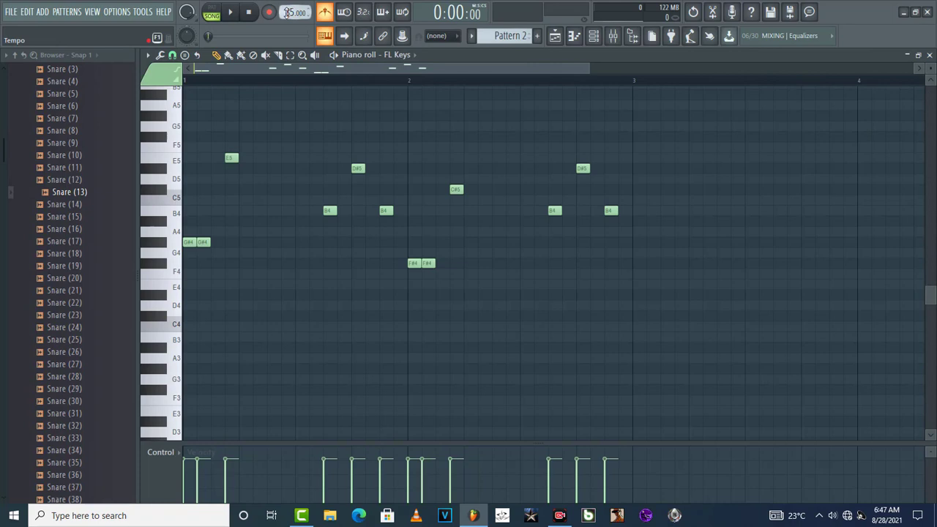
key(space)
drag(286, 13, 286, 53)
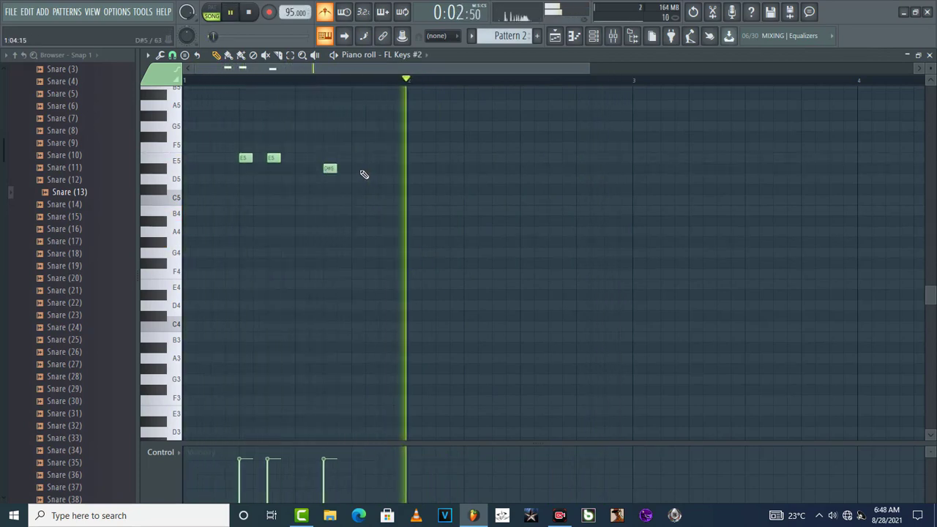
- Add a second D#5 note near the end of bar 1 in the FL Keys #2 part and play it back
key(space)
click(330, 169)
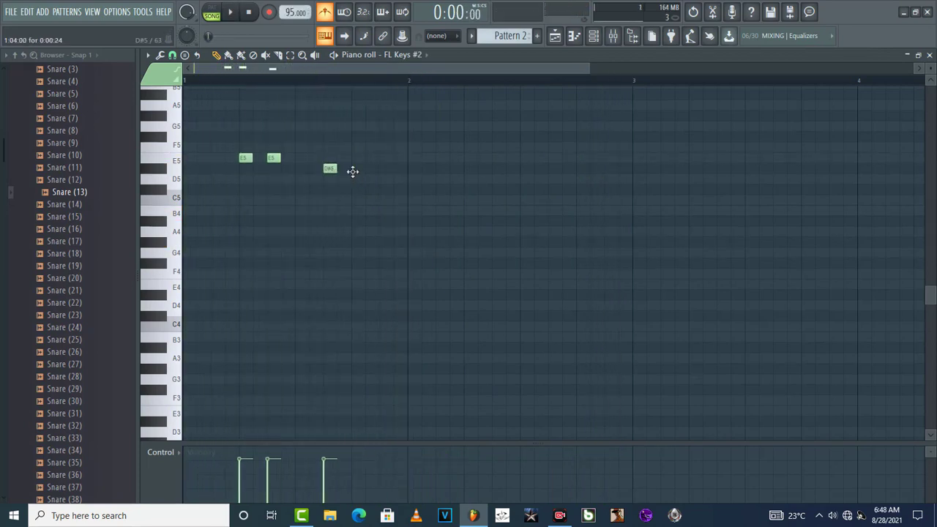
click(353, 170)
key(space)
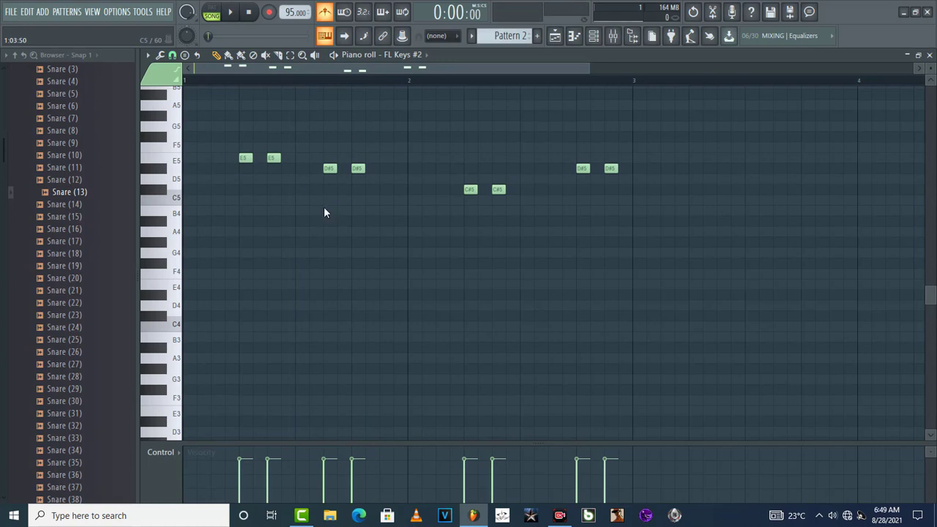
- Save the project to the Desktop as "ANYTHING OR AN"
key(ctrl+s)
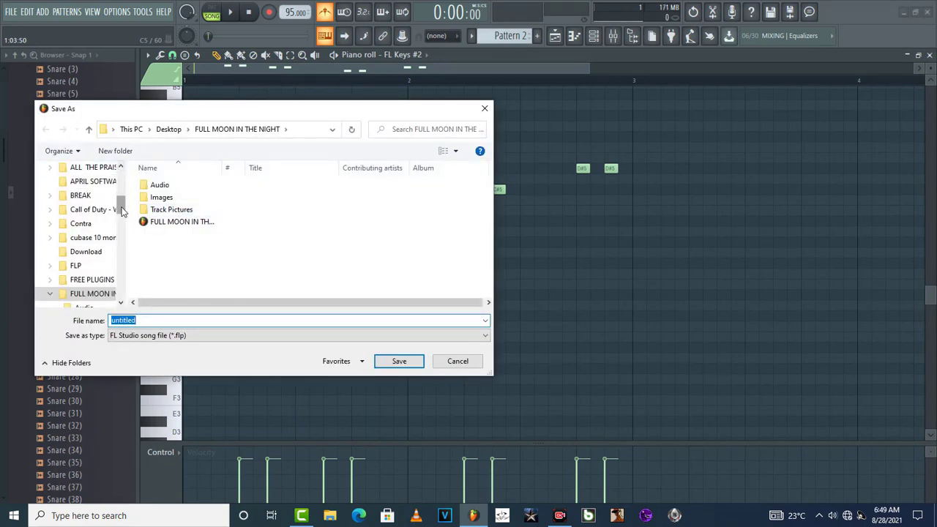
scroll(123, 210, up, 5)
click(78, 190)
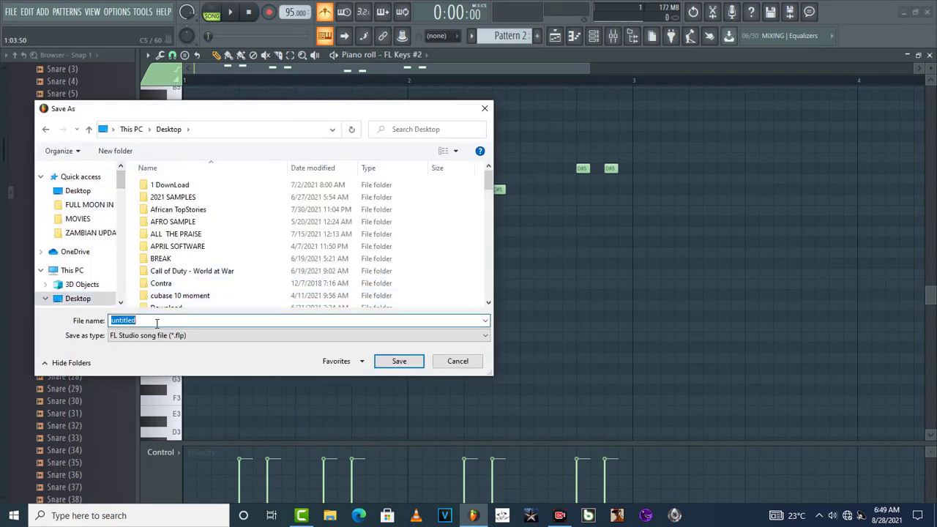
text(an)
key(BackSpace)
key(BackSpace)
text(ANYTHING OR AN)
click(399, 362)
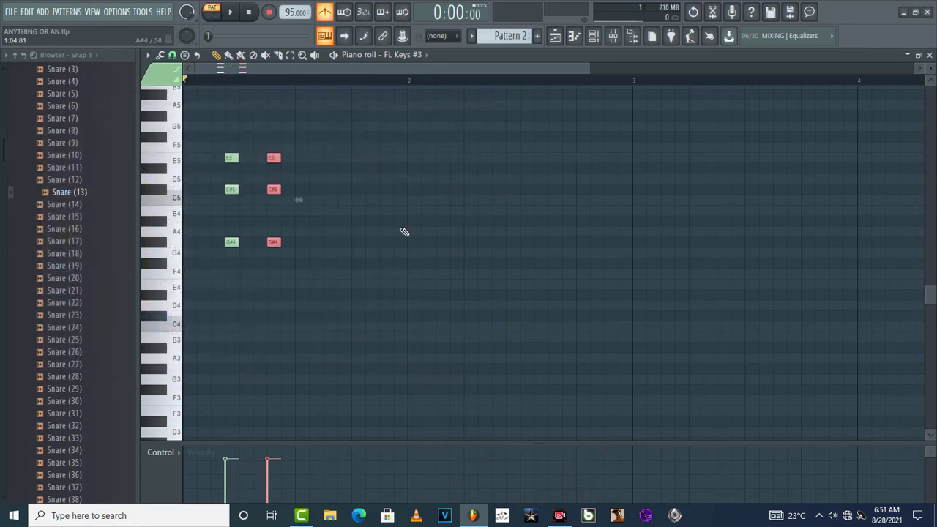
- Place a C#5 note at the start of bar 2 in FL Keys #3 and shift it about two steps along the bar
drag(407, 221, 409, 189)
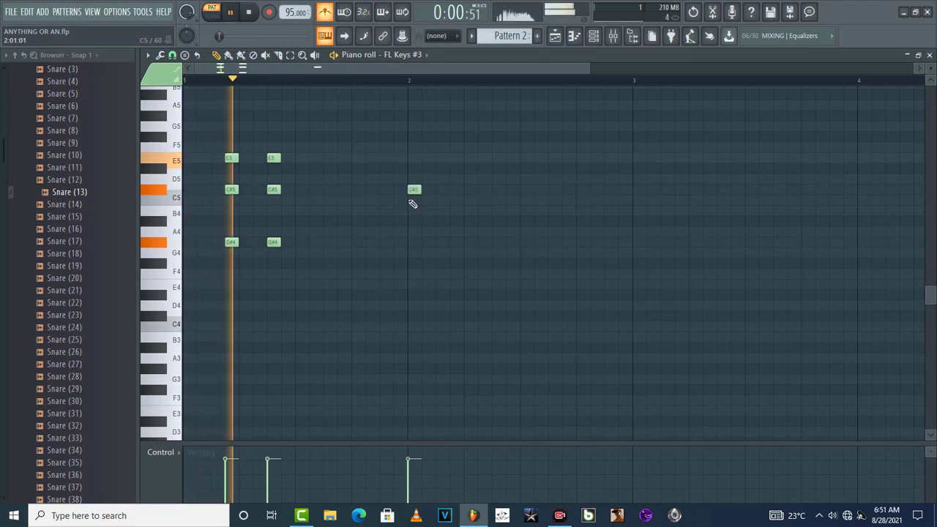
drag(413, 191, 444, 192)
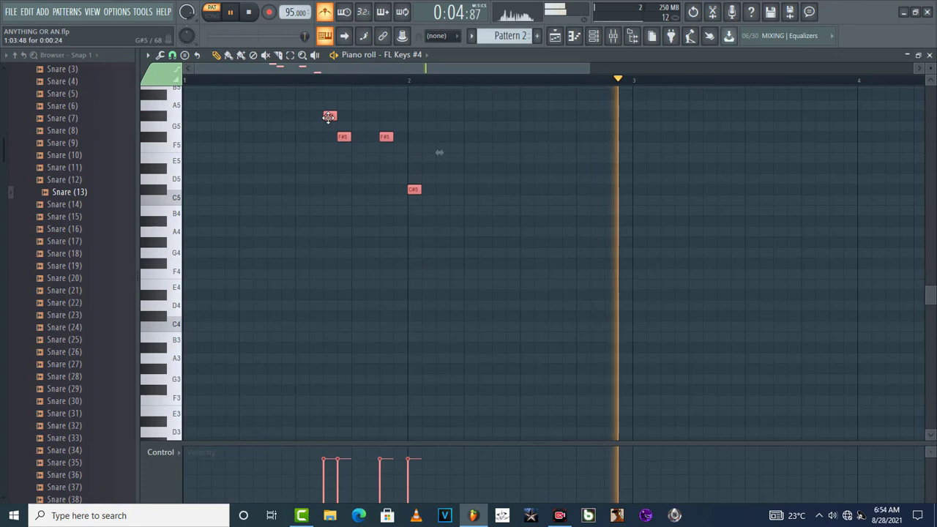
- Duplicate the four-note phrase in FL Keys #4 and move the copy to the second half of bar 2
key(ctrl+b)
drag(439, 121, 525, 129)
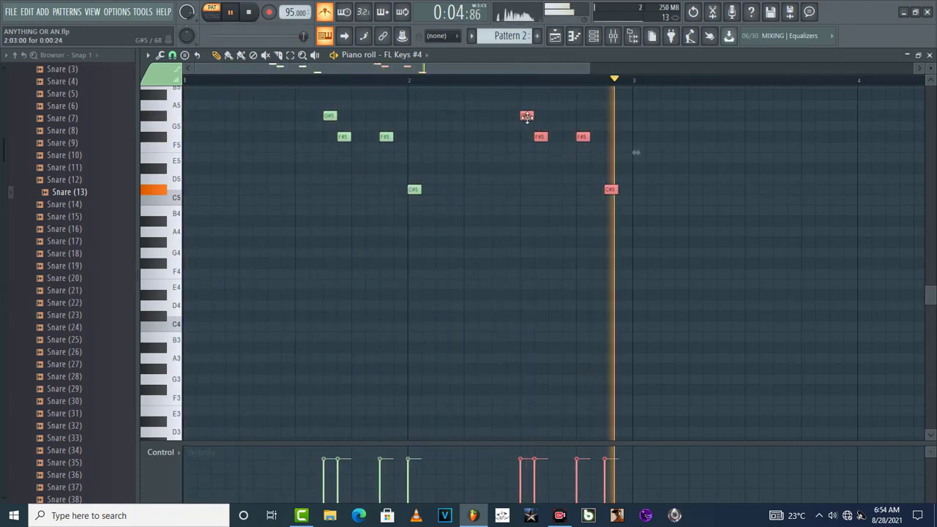
drag(527, 116, 542, 115)
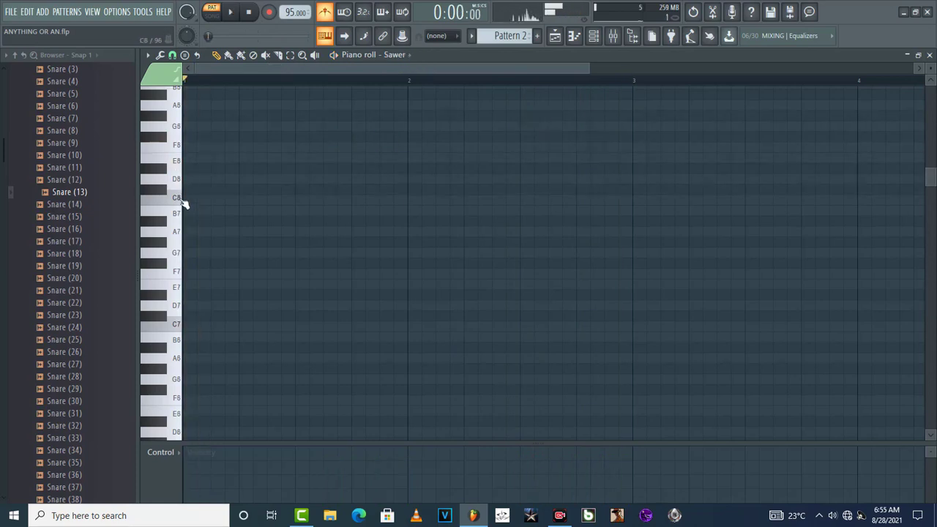
- Place a note in the Sawer piano roll, move it to G#8 in the second half of bar 1 and play it
click(188, 178)
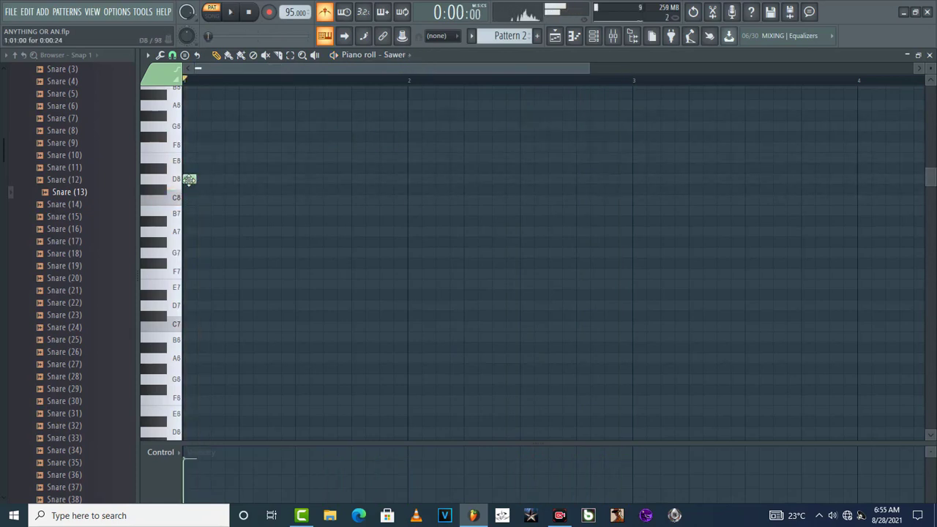
drag(188, 178, 330, 118)
key(space)
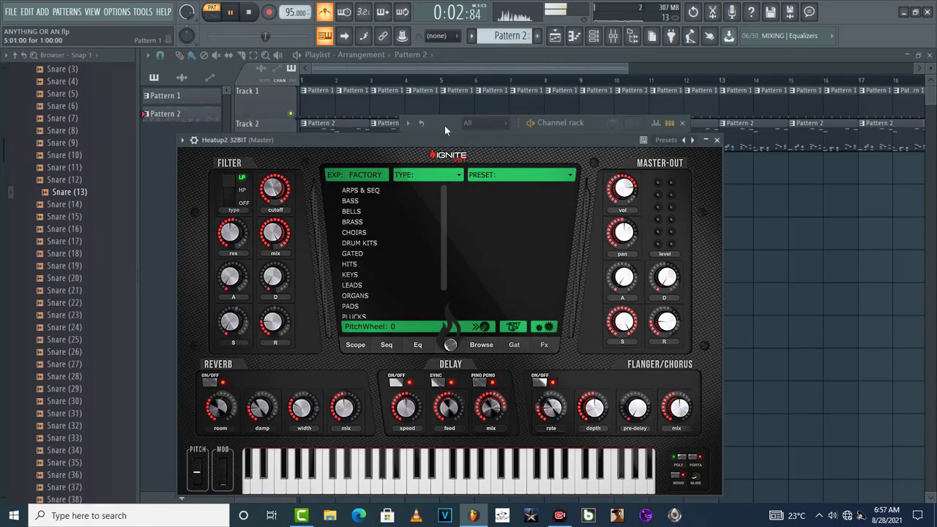
- Load the 24K [1] preset from the LEADS type in Heatup2 and restart playback to audition its melody
click(351, 286)
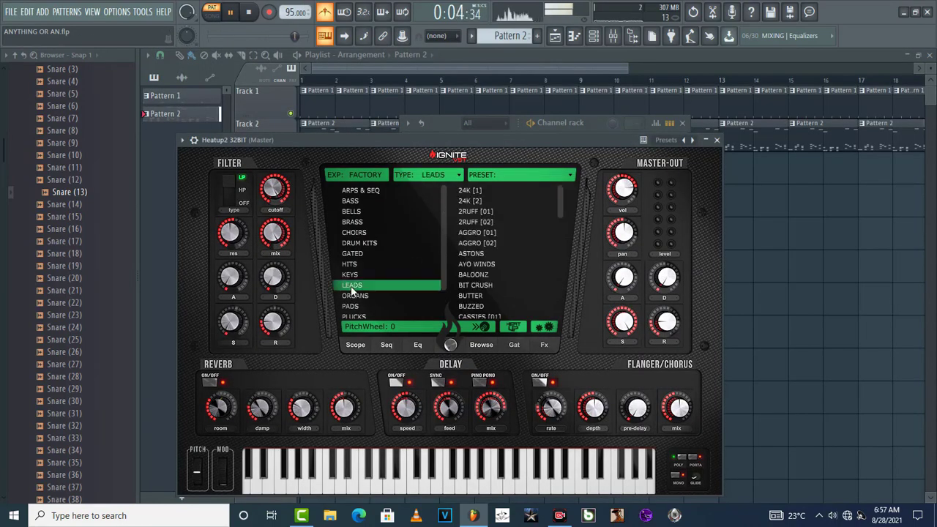
click(477, 190)
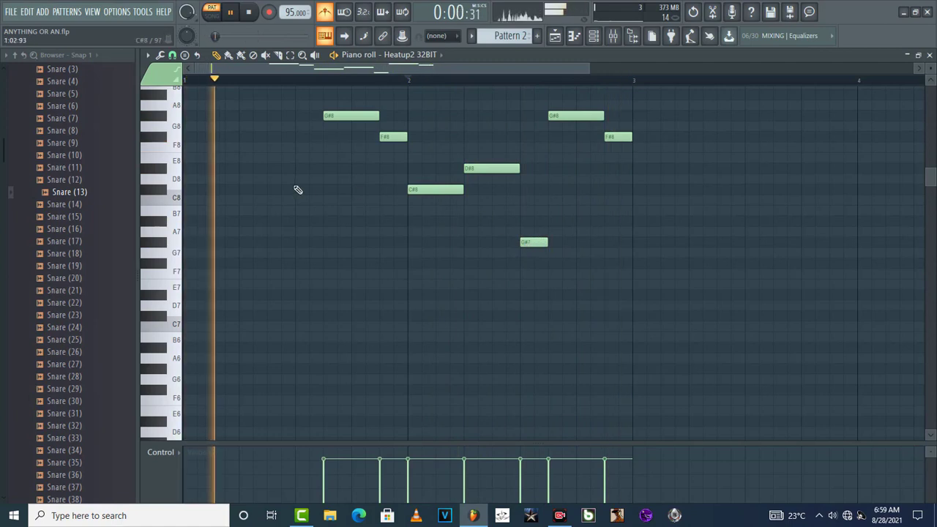
key(space)
key(space)
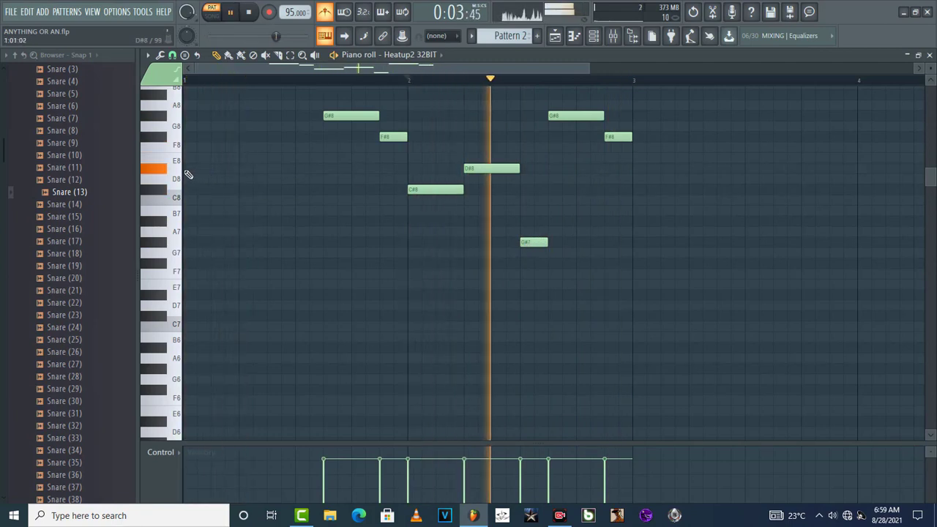
- Place a G#8 note at the start of bar 1 in the Heatup2 piano roll, audition it and shift it down in pitch
key(space)
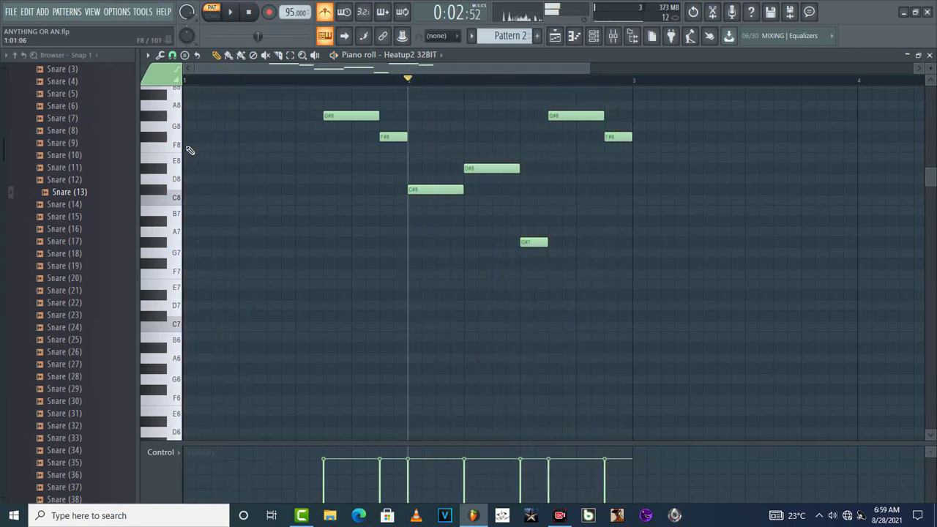
mouse_move(190, 131)
mouse_down()
mouse_move(189, 115)
mouse_move(188, 189)
mouse_move(189, 115)
mouse_up()
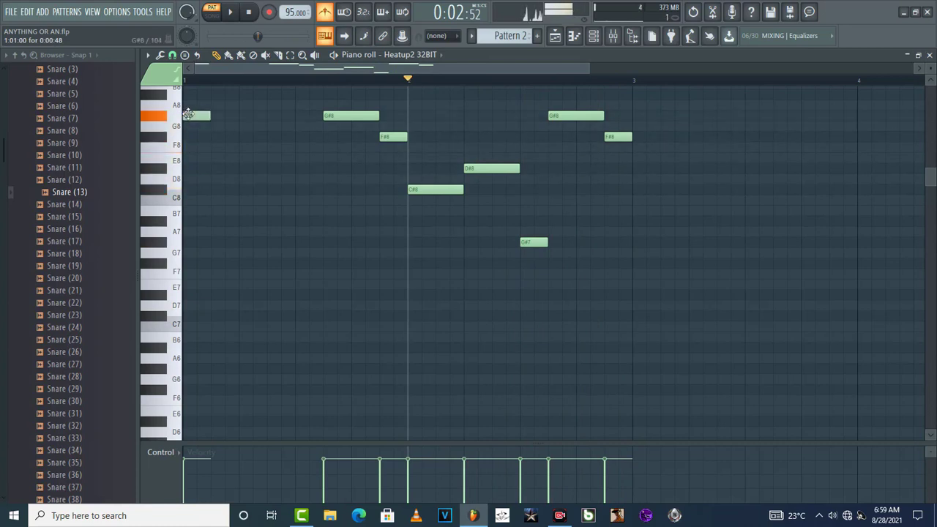
key(space)
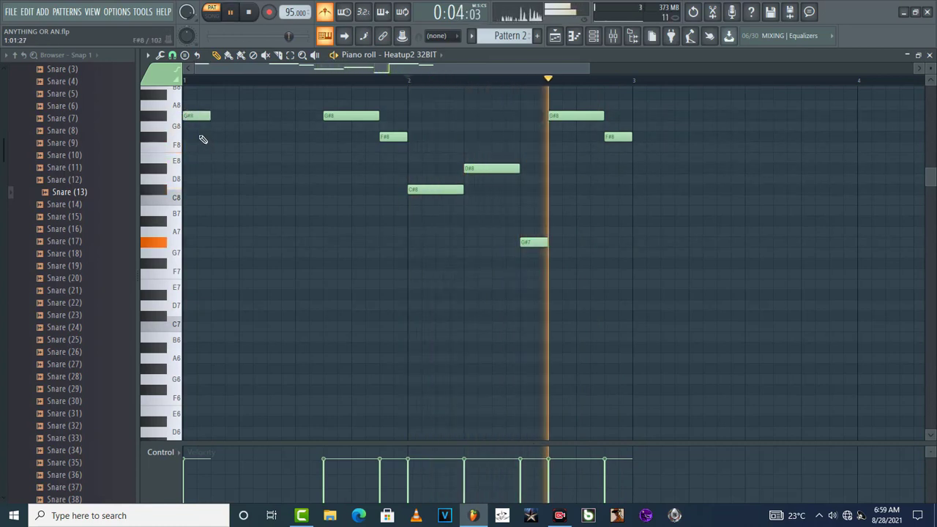
key(space)
drag(195, 119, 194, 145)
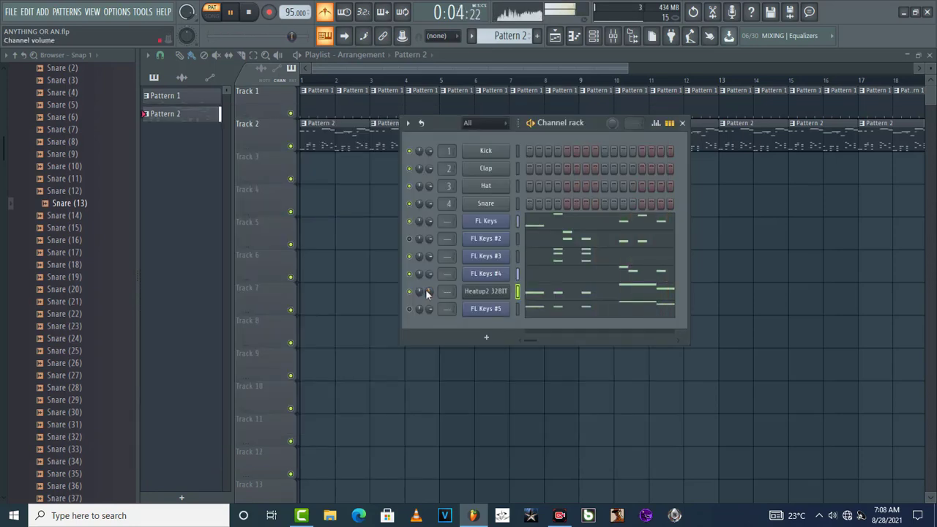
- Replace the FL Keys #3 instrument with Nexus and browse from its initial preset using preset stepping
key(l)
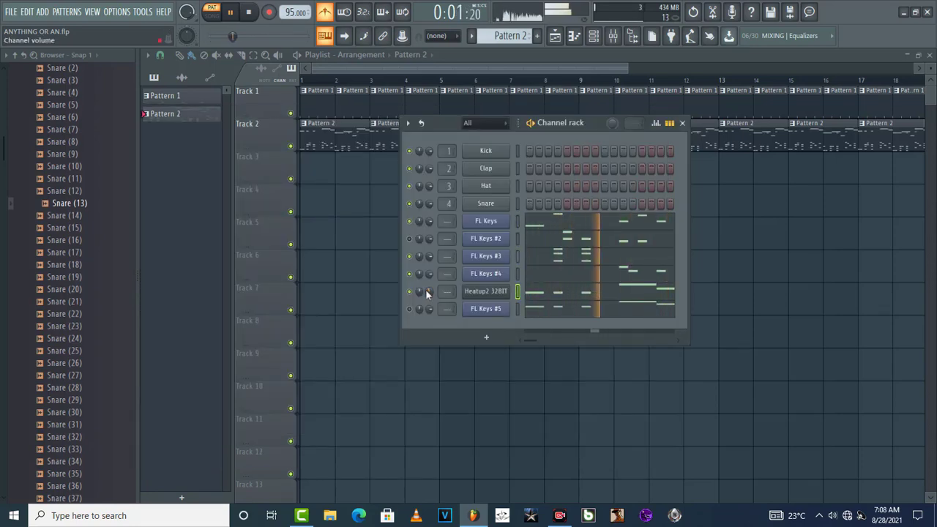
right_click(484, 260)
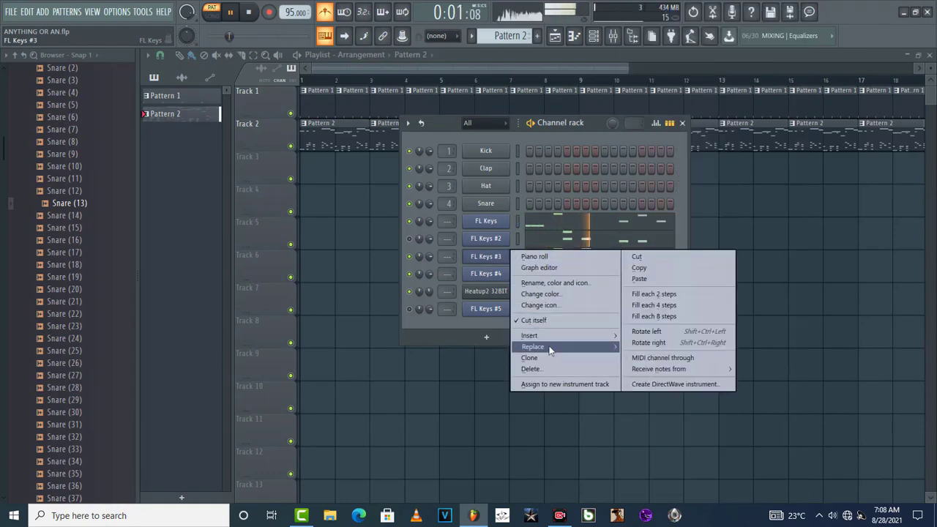
mouse_move(550, 345)
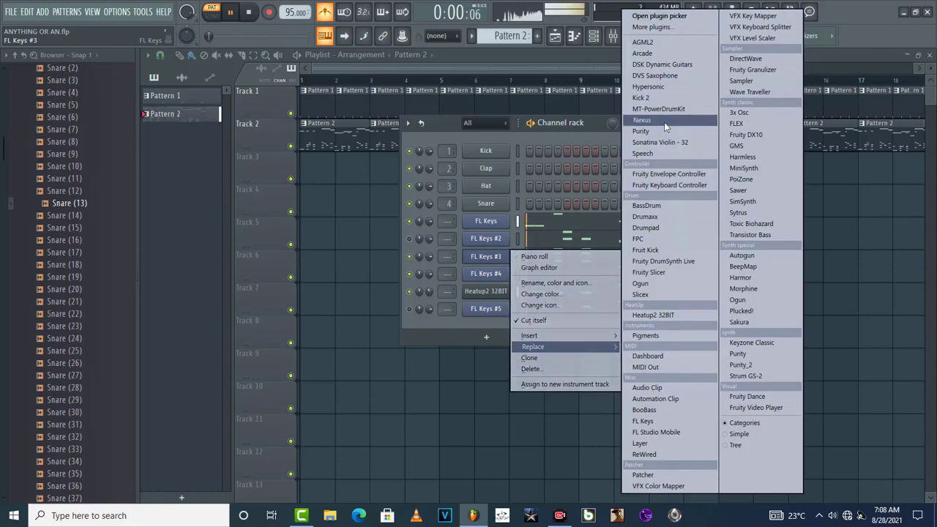
click(644, 120)
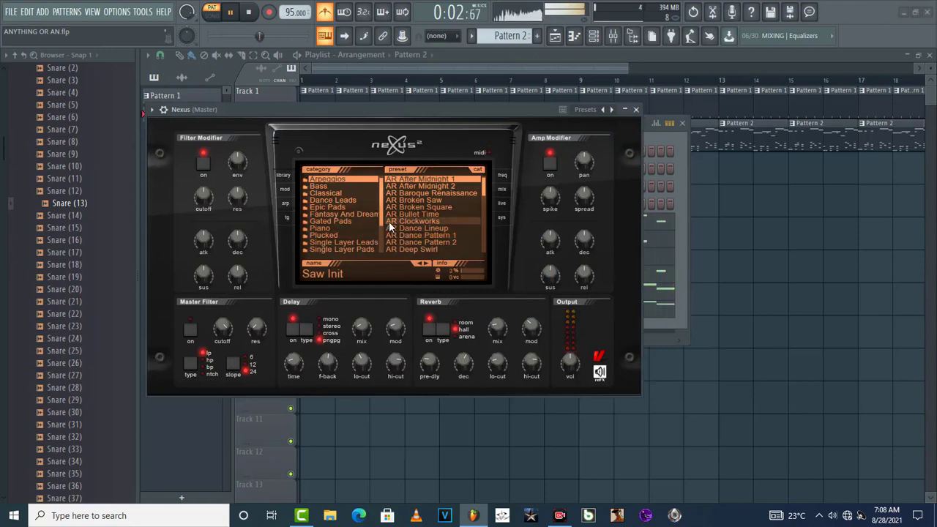
click(426, 263)
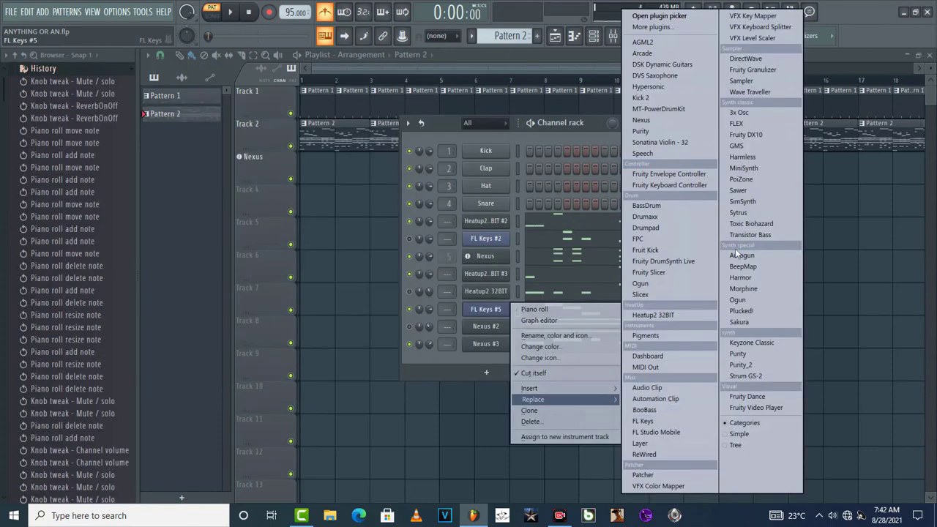
- Replace the FL Keys #5 instrument with DVS Saxophone and audition its phrase while building it from short C#6 and G#5 notes in bar 1
click(668, 76)
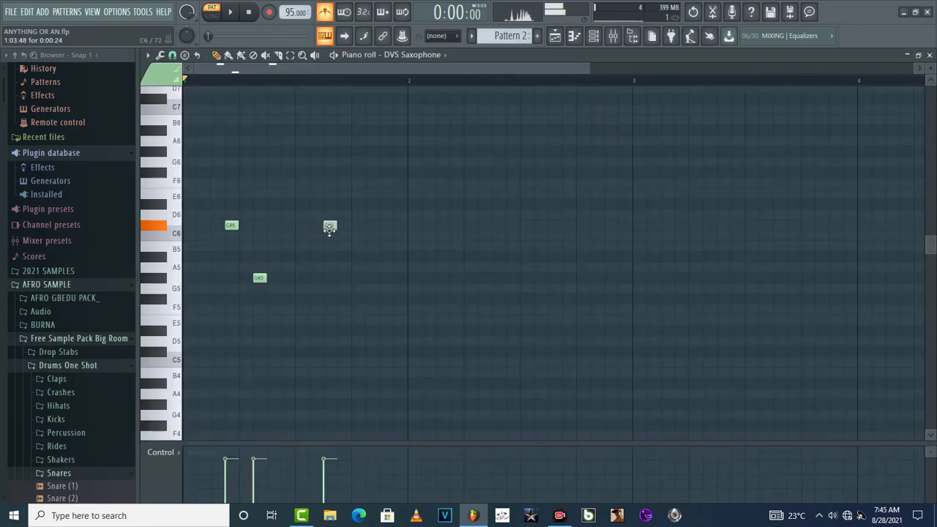
key(space)
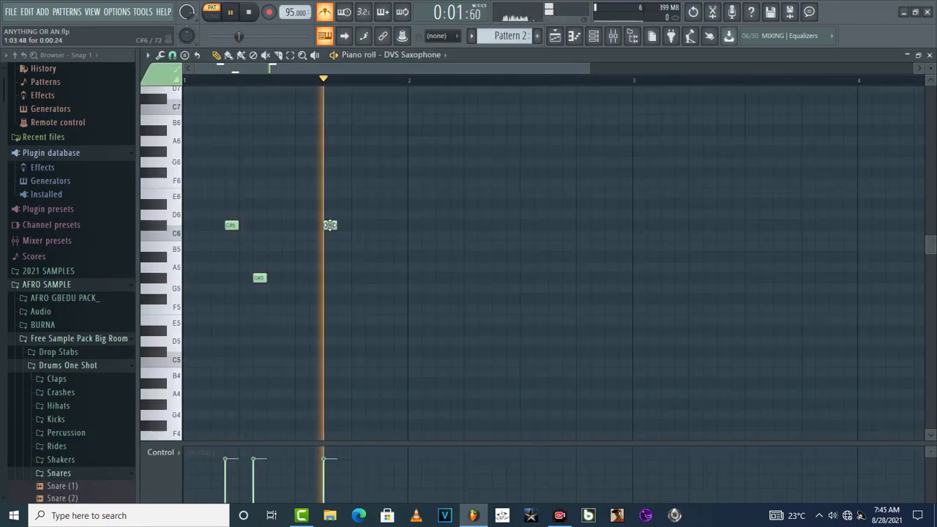
key(space)
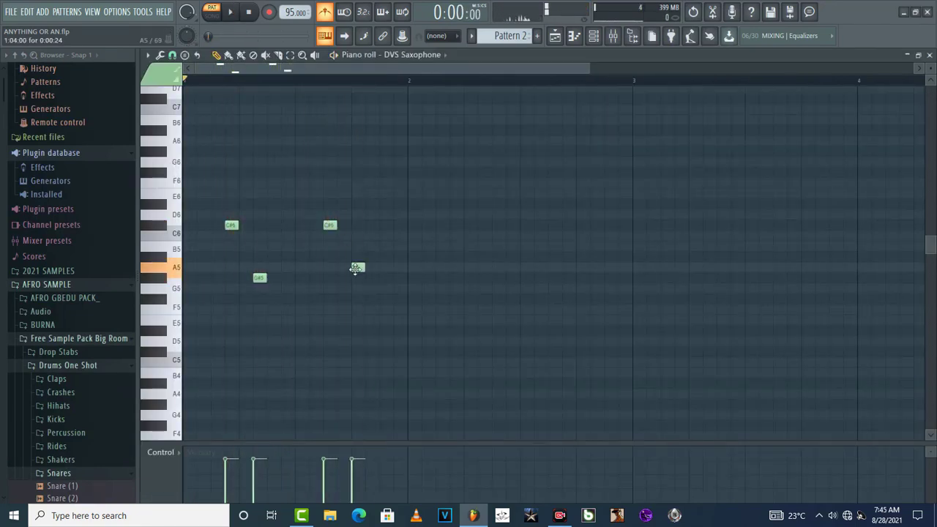
key(space)
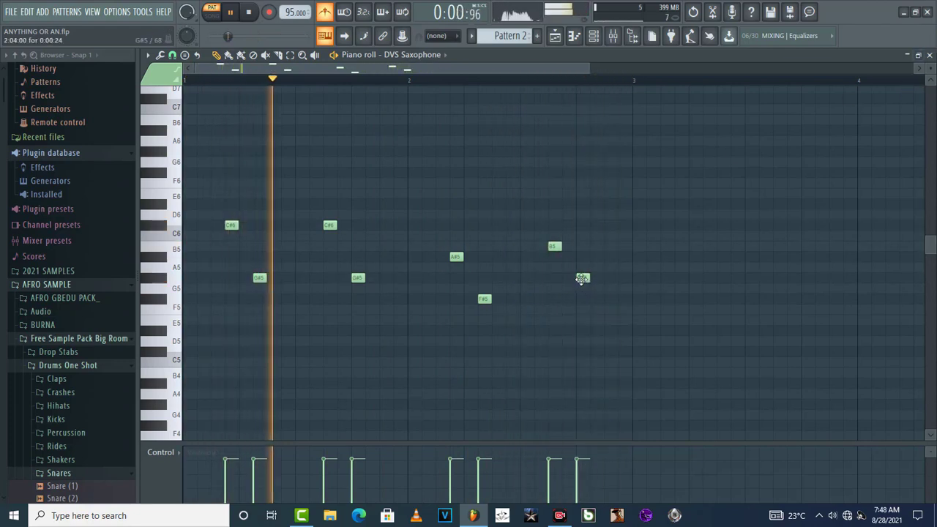
- Try the last DVS Saxophone note of bar 2 at G5 during playback and return it to G#5
drag(583, 278, 582, 292)
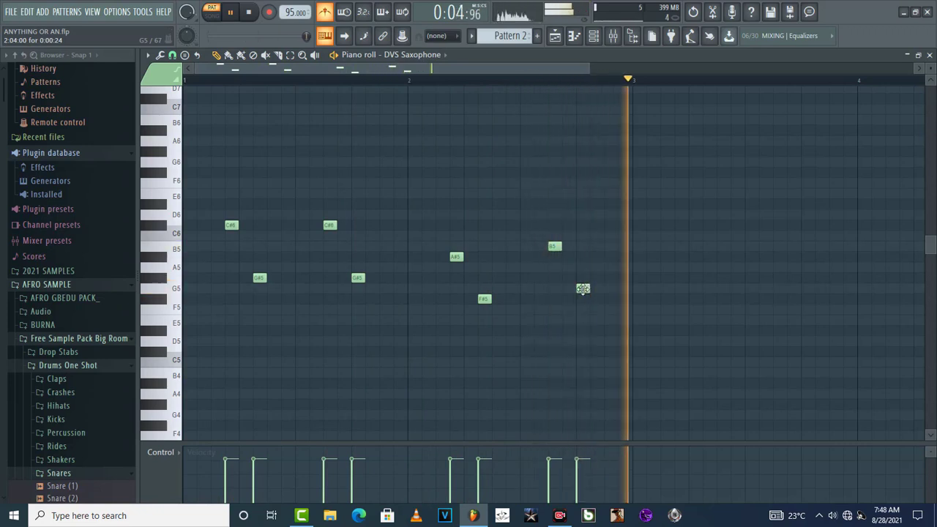
key(space)
drag(581, 292, 581, 270)
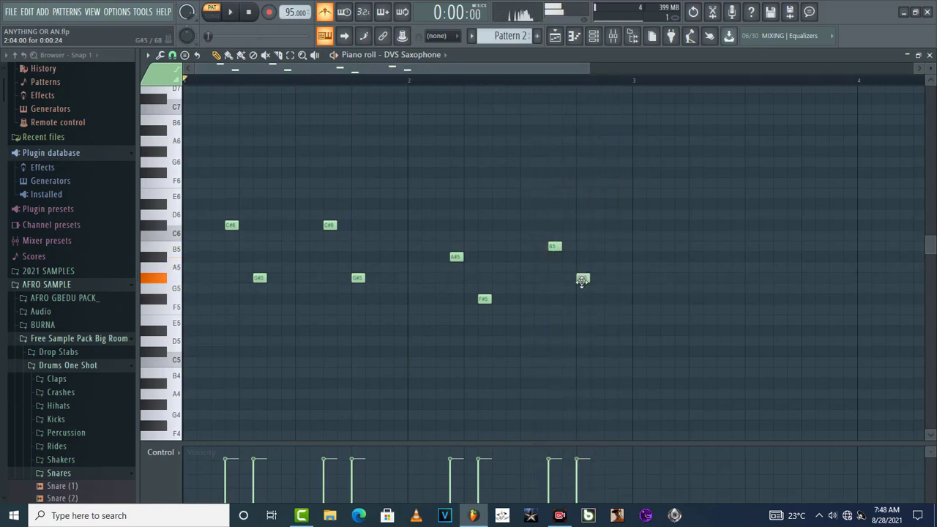
- Play back the DVS Saxophone melody from the middle of bar 2, stop it and restart playback
click(518, 80)
key(space)
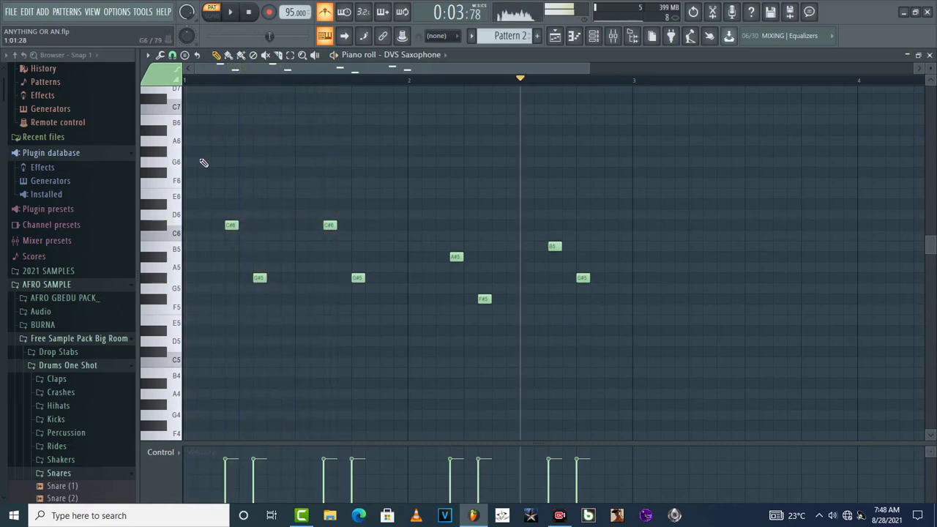
key(space)
click(249, 12)
key(space)
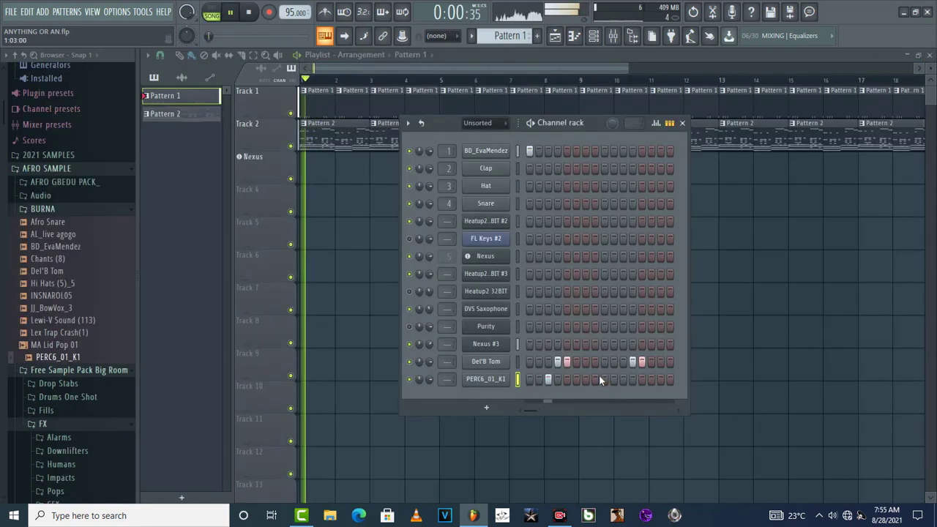
- Try PERC6_01_K1 hits on steps 6, 8 and 9 of Pattern 1 and clear every step in its row
click(576, 379)
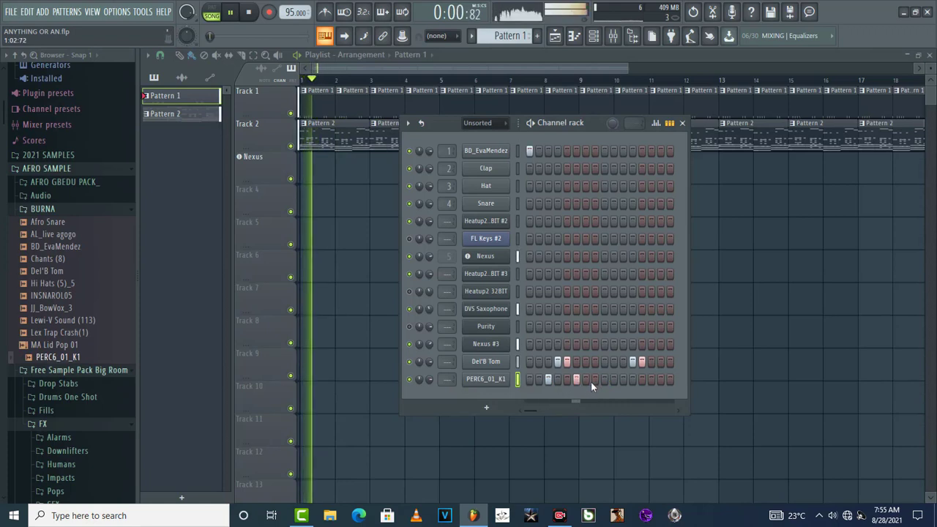
click(605, 379)
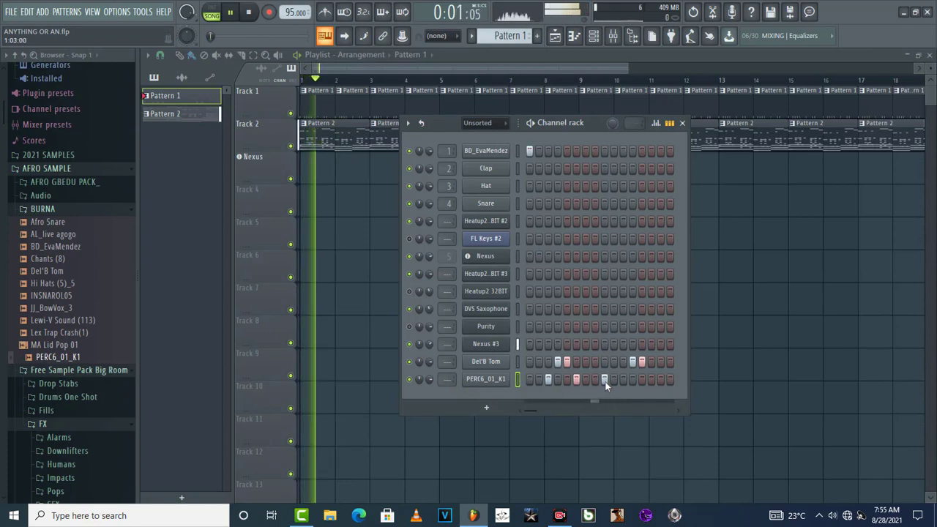
right_click(604, 379)
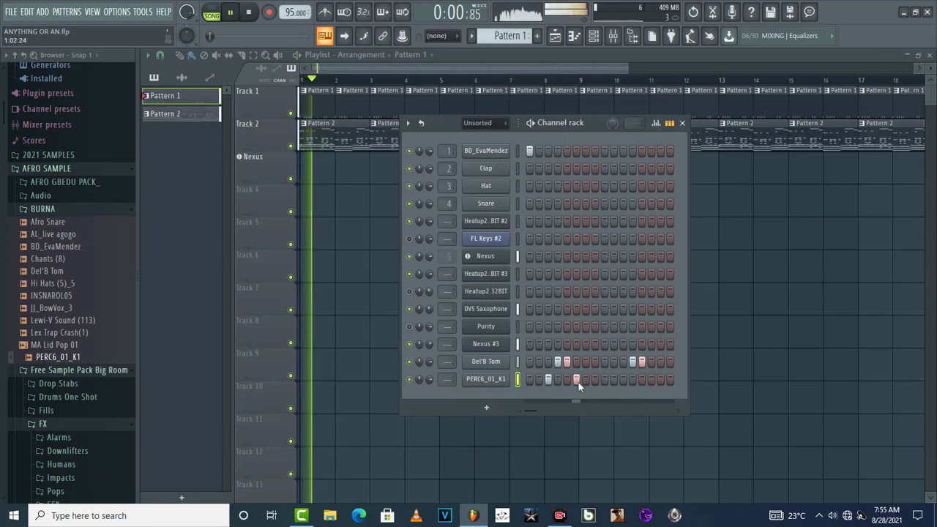
click(595, 379)
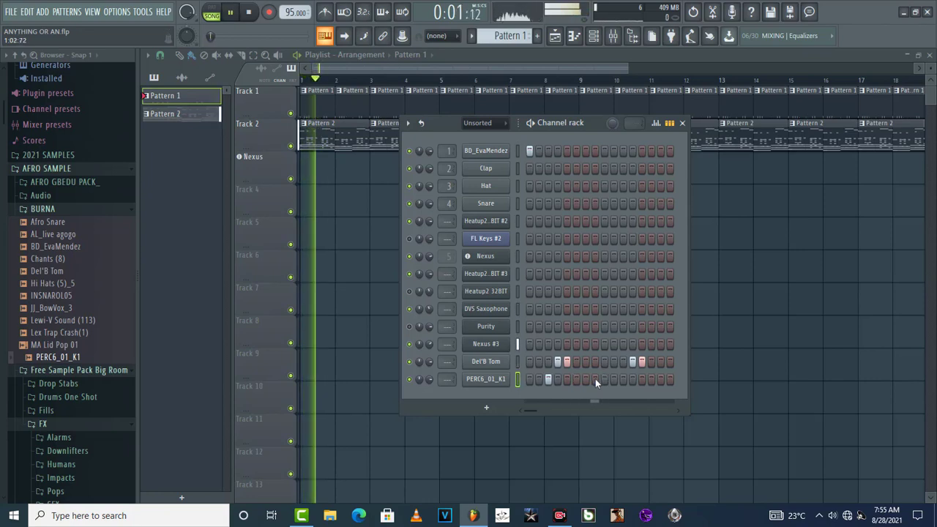
right_click(546, 379)
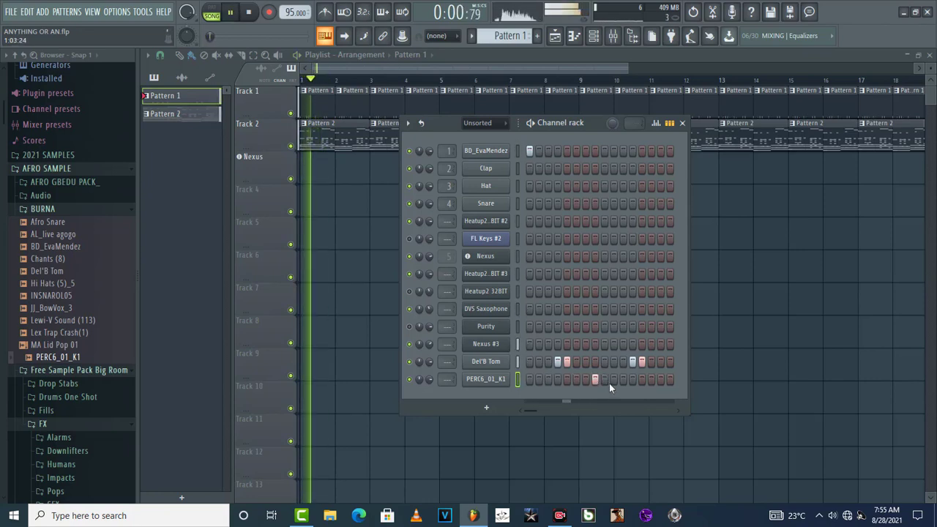
right_click(597, 378)
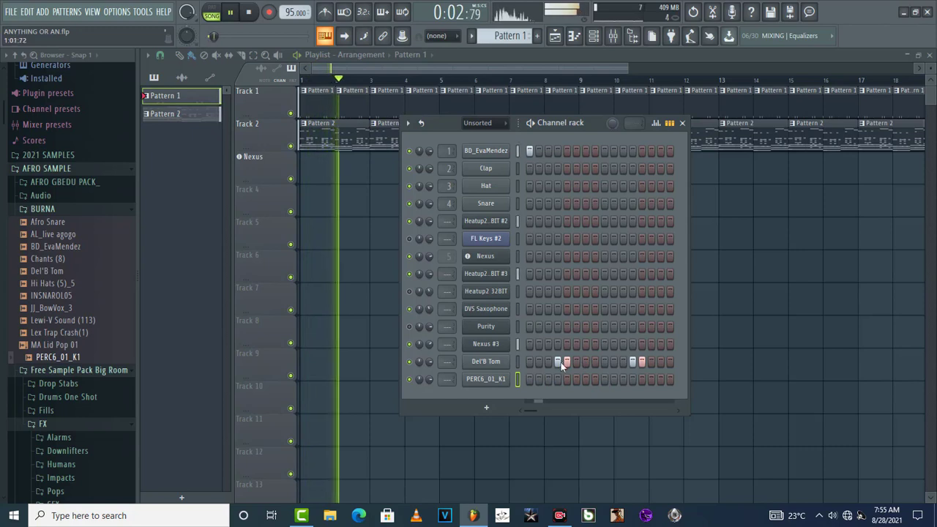
- Add the Lex Trap Crash(1) sample from the BURNA folder to the channel rack as a new channel
click(60, 342)
drag(63, 334, 427, 401)
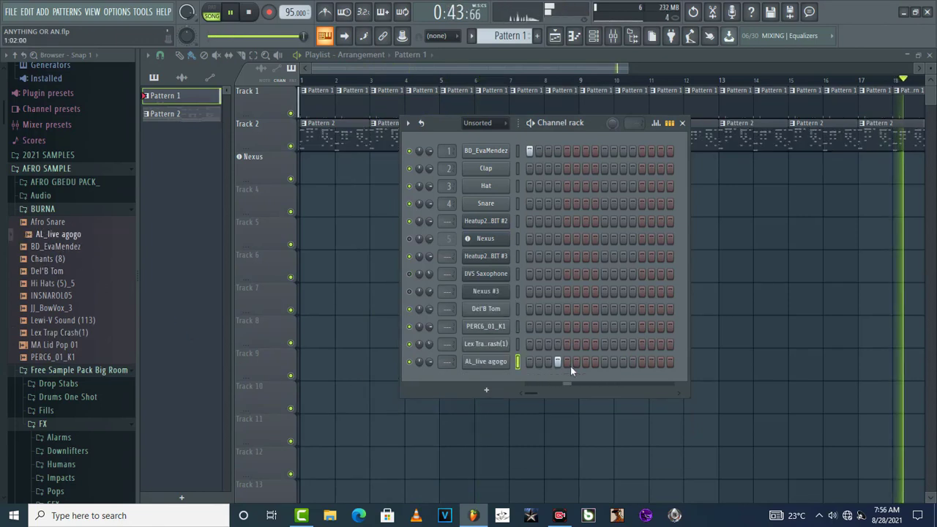
- Program AL_live agogo hits on steps 7, 11 and 13 of Pattern 1, also trying steps 6 and 15
click(576, 362)
right_click(577, 362)
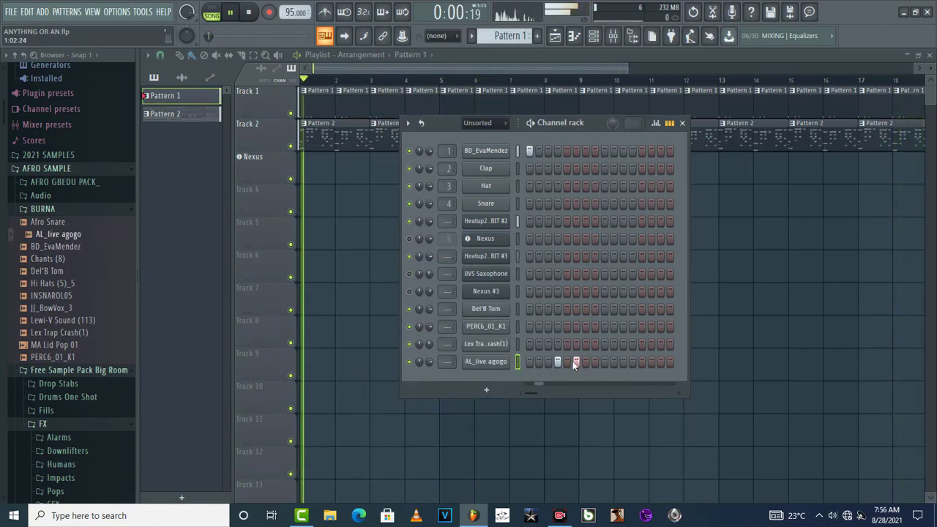
click(585, 361)
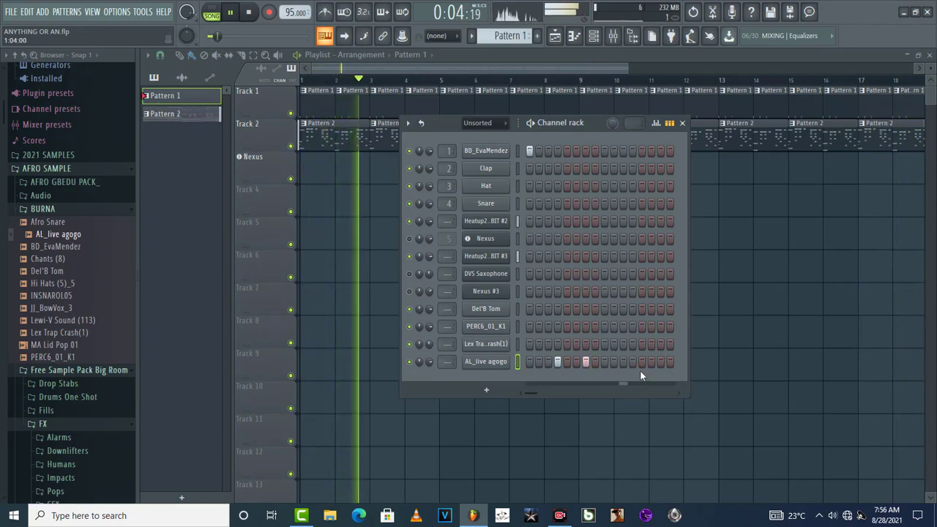
click(622, 361)
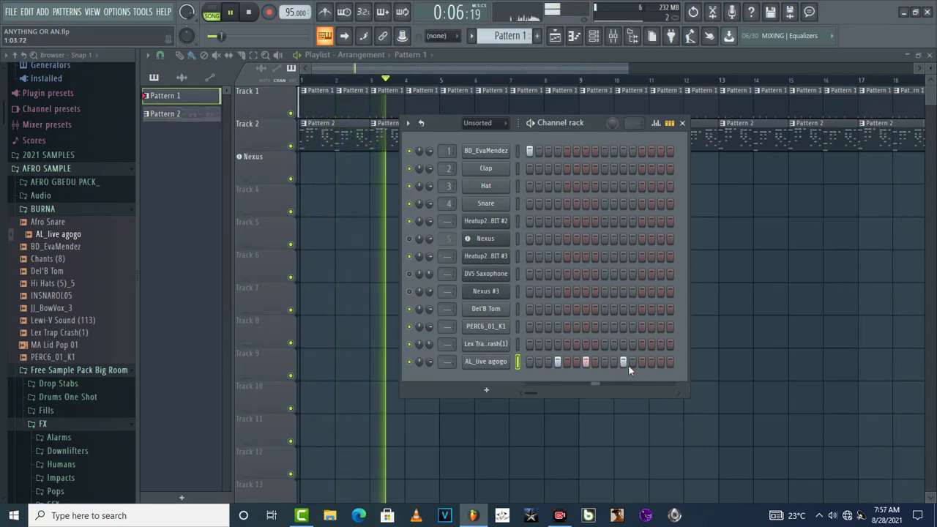
click(642, 362)
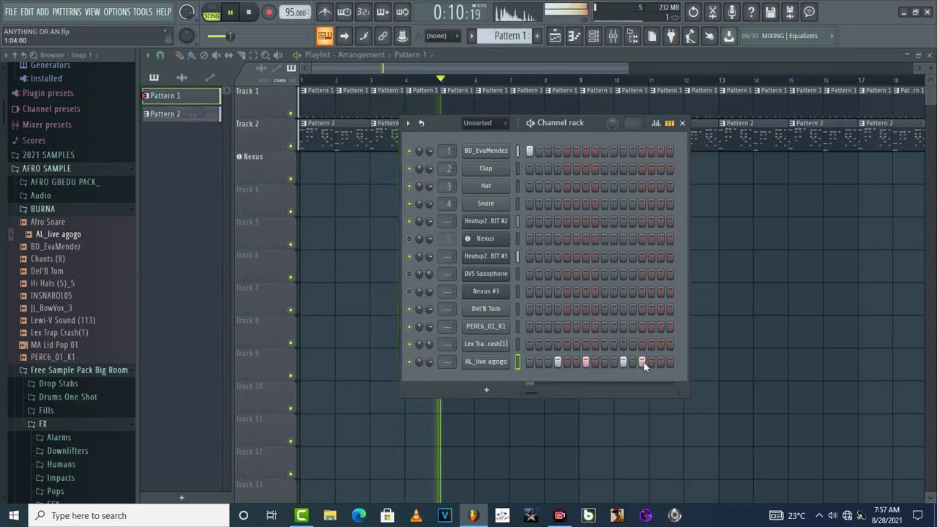
click(660, 361)
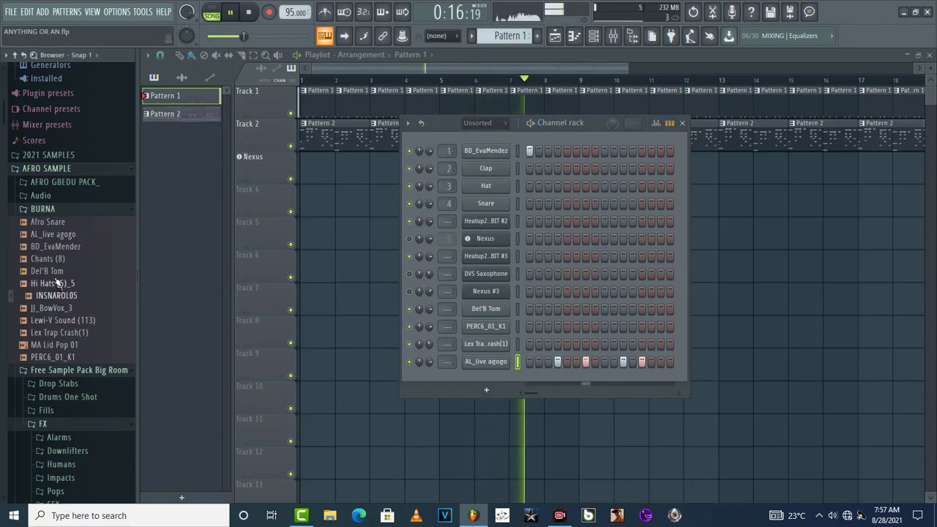
- Audition the BURNA folder's percussion, hi-hat, crash, chant and tom samples over the playing arrangement
click(56, 235)
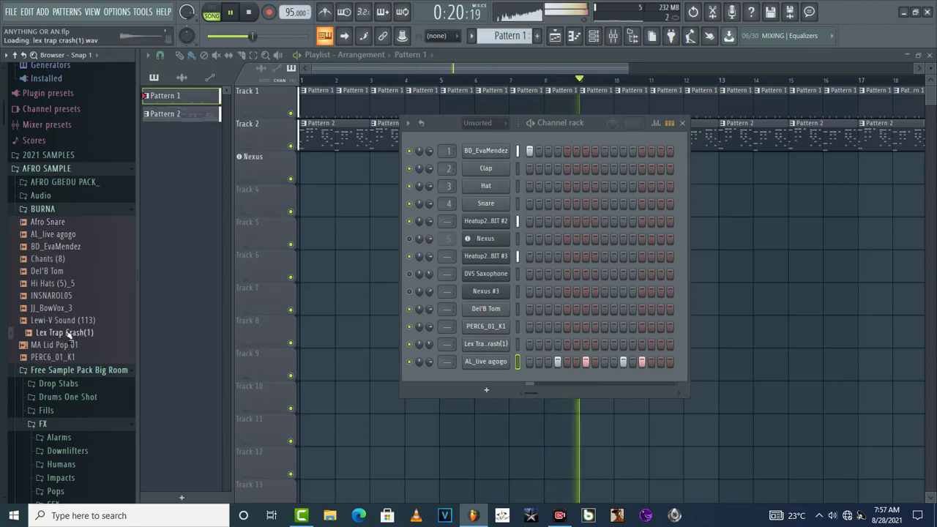
click(67, 357)
click(55, 320)
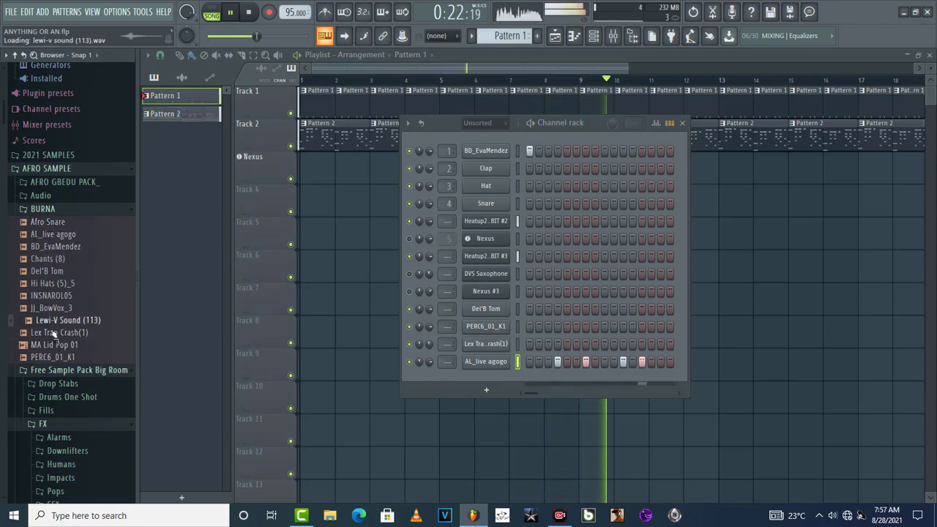
click(55, 333)
click(51, 295)
click(50, 284)
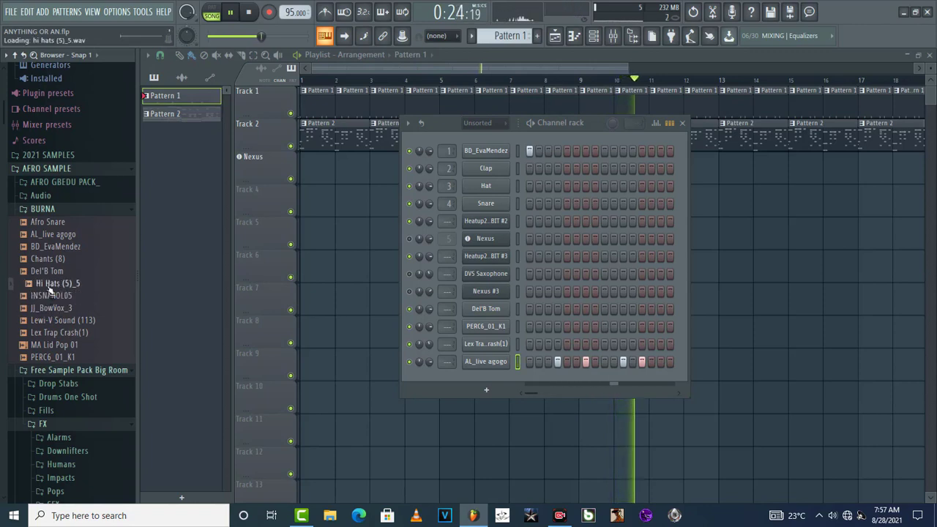
click(55, 246)
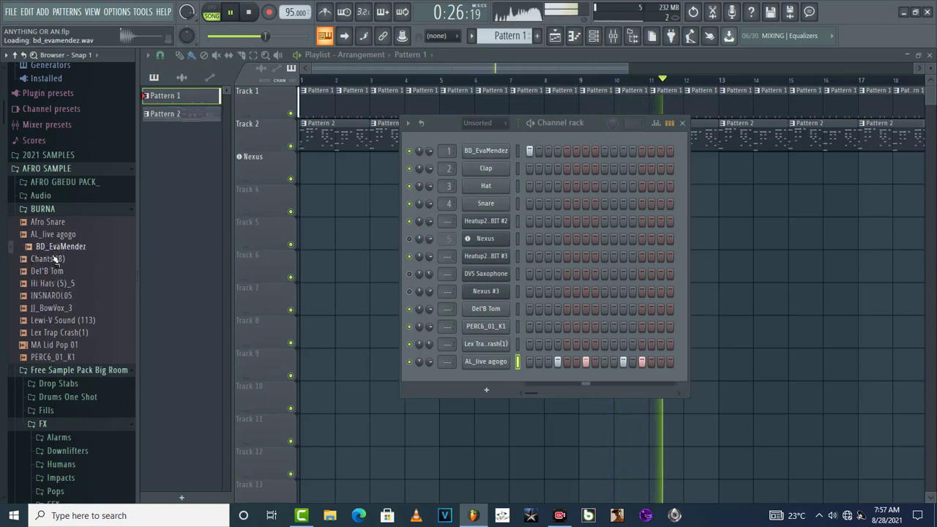
click(53, 272)
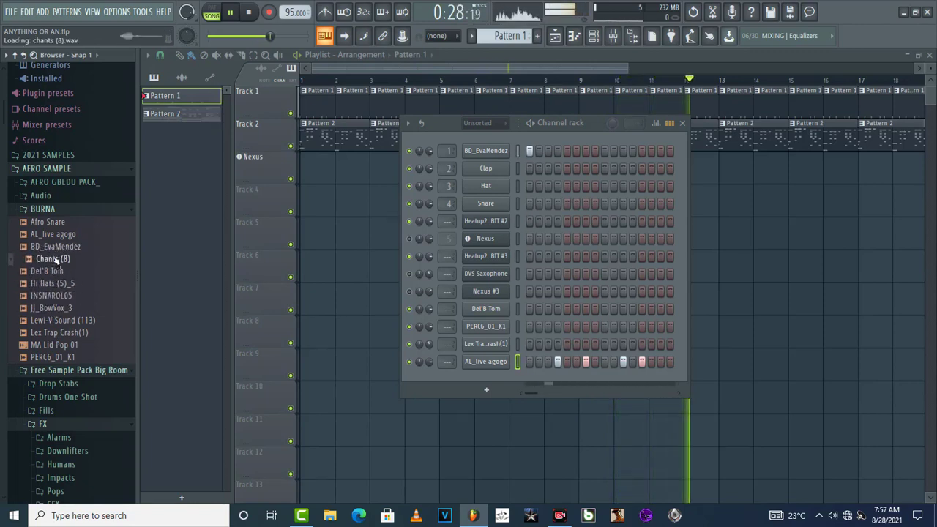
click(53, 247)
click(53, 272)
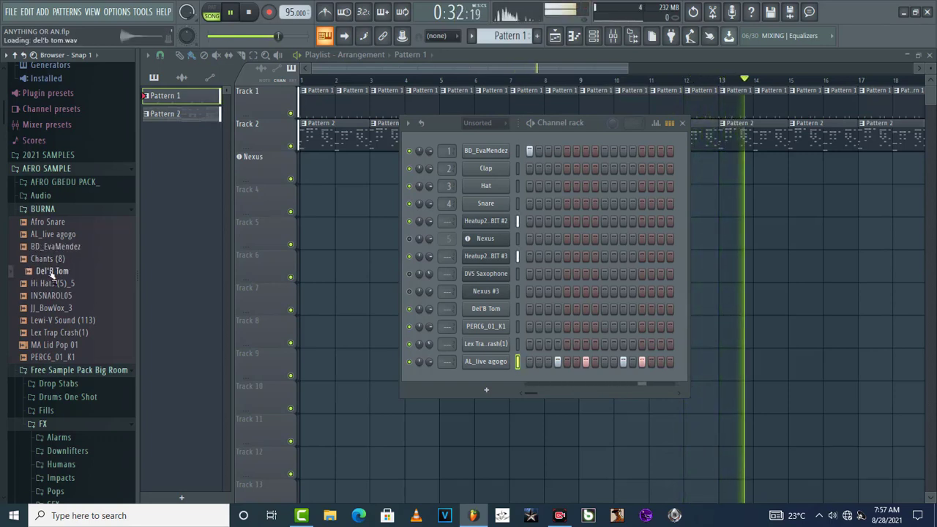
- Add the Del'B Tom sample to the channel rack as another channel and clear every Afro Snare step in Pattern 1
drag(54, 272, 477, 396)
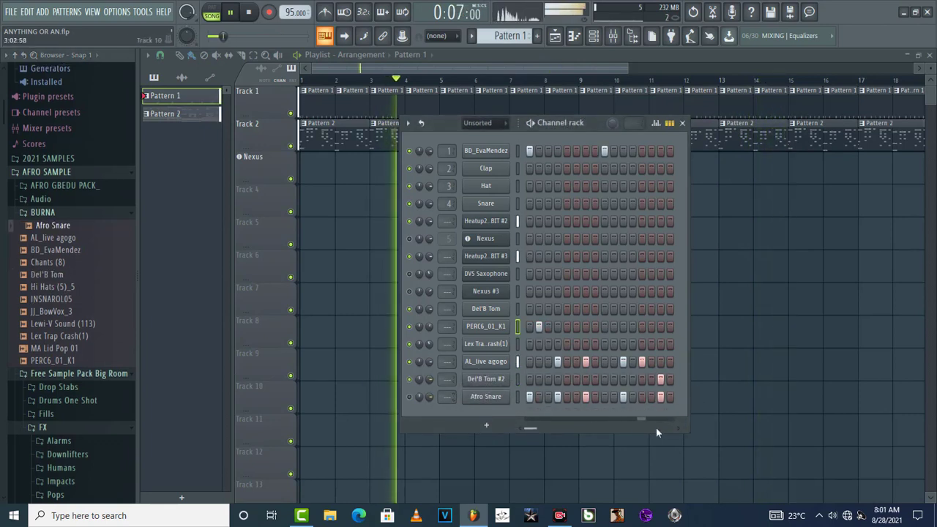
click(622, 397)
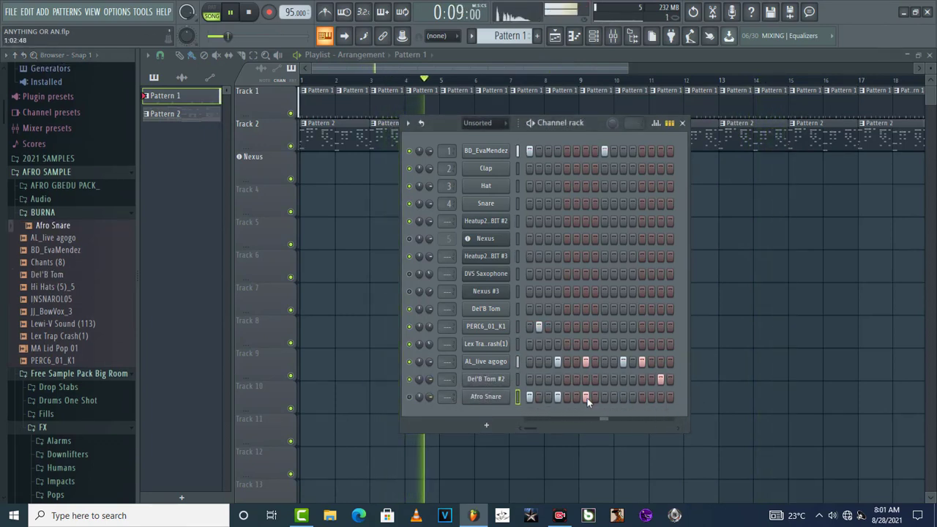
click(554, 398)
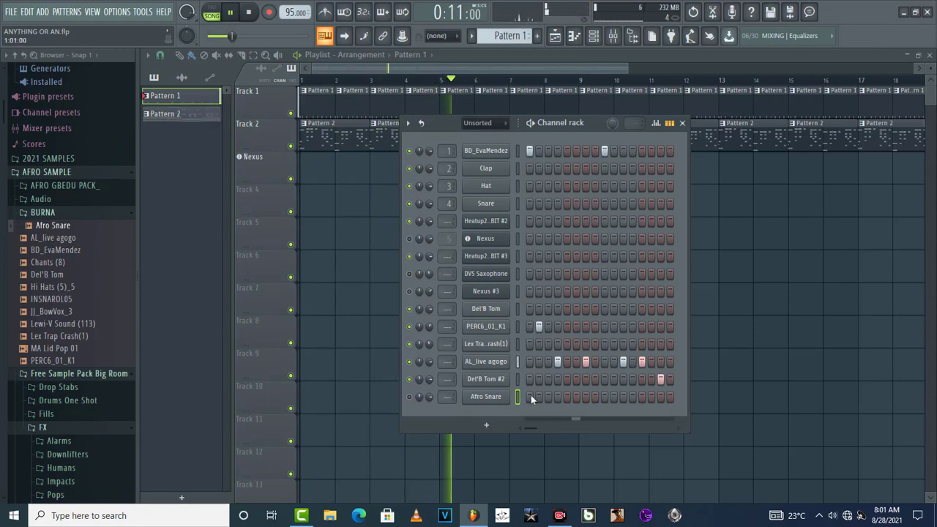
click(530, 396)
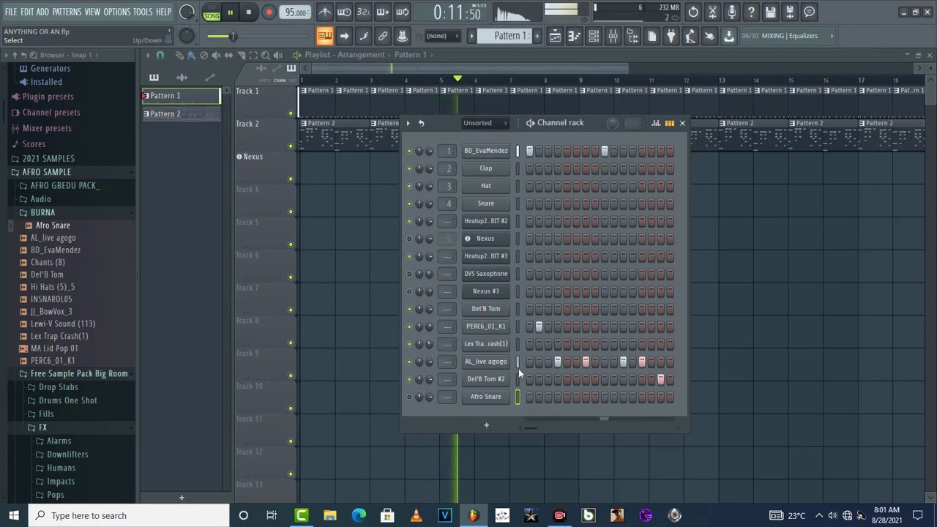
- Collapse the BURNA folder and add the Abe vocal sample from the JebVoxPack folder to the channel rack
click(52, 239)
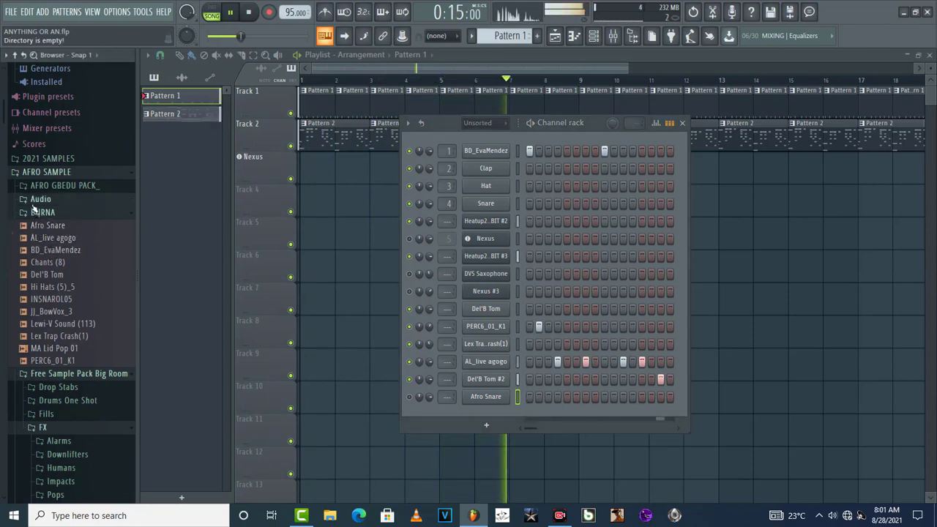
click(24, 213)
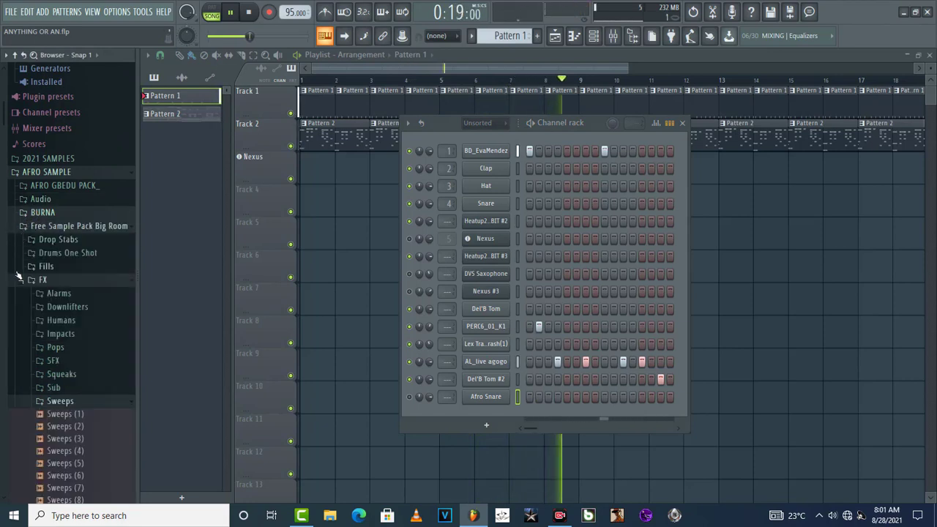
click(41, 348)
click(40, 313)
scroll(73, 296, up, 5)
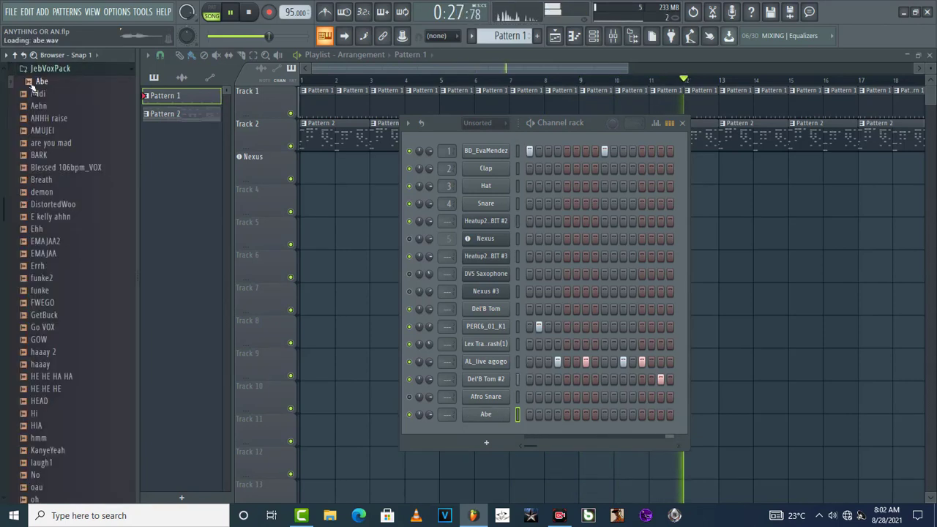
- Try an Abe vocal hit on step 8 during playback and move it to step 7
click(595, 415)
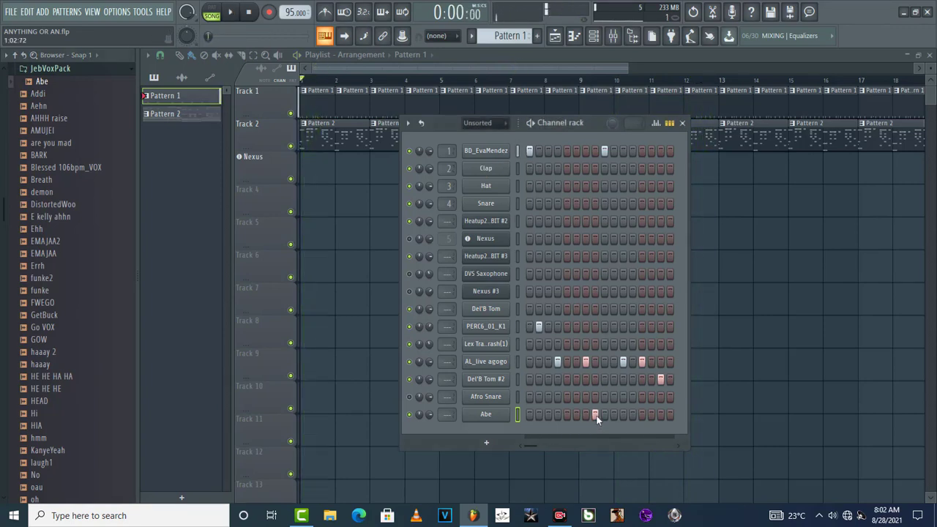
click(597, 415)
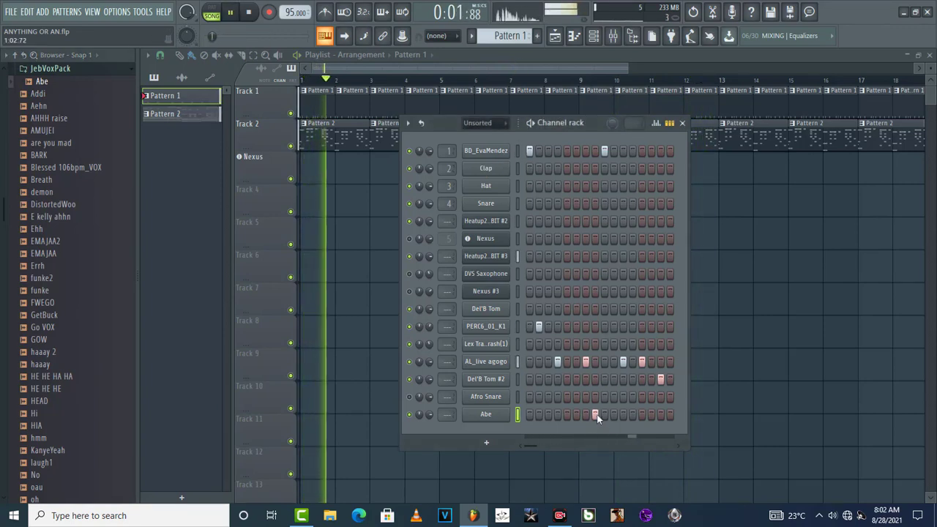
click(587, 415)
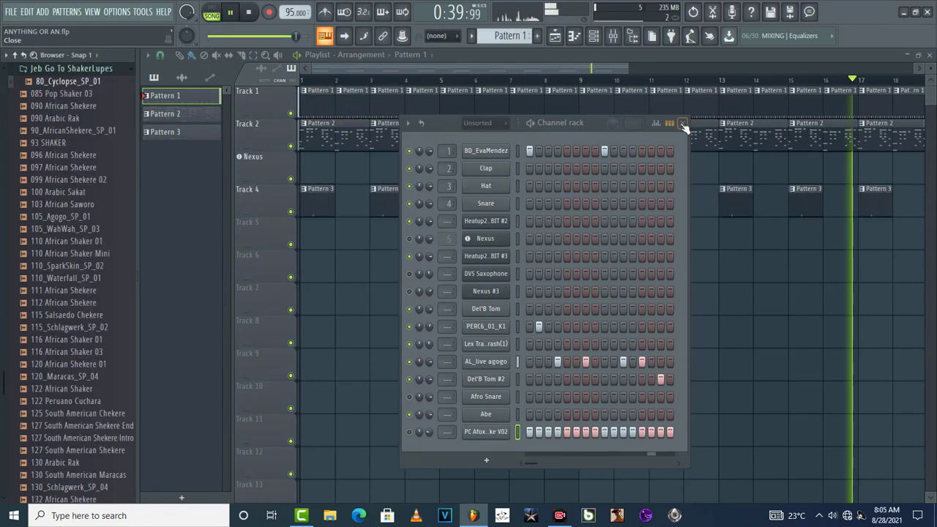
- Try the 085 Pop Shaker 03 loop from Jeb Go To ShakerLupes at bar 1 of Track 6
click(682, 123)
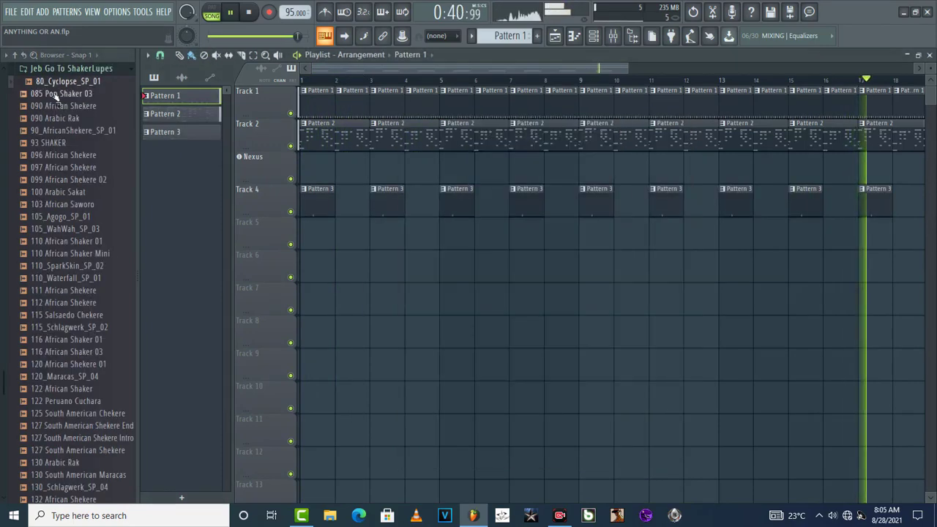
drag(55, 97, 311, 268)
key(space)
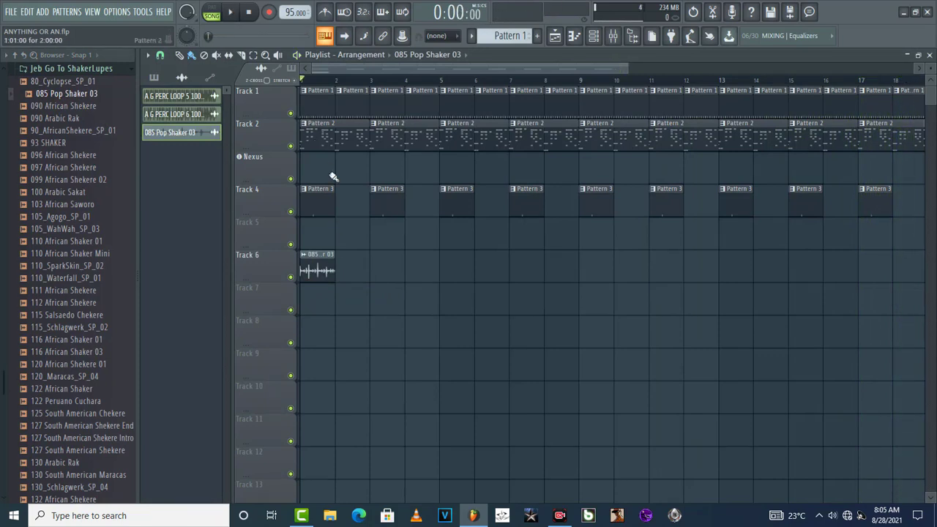
- Try normalizing the 085 Pop Shaker 03 sample and play the arrangement with it
double_click(322, 269)
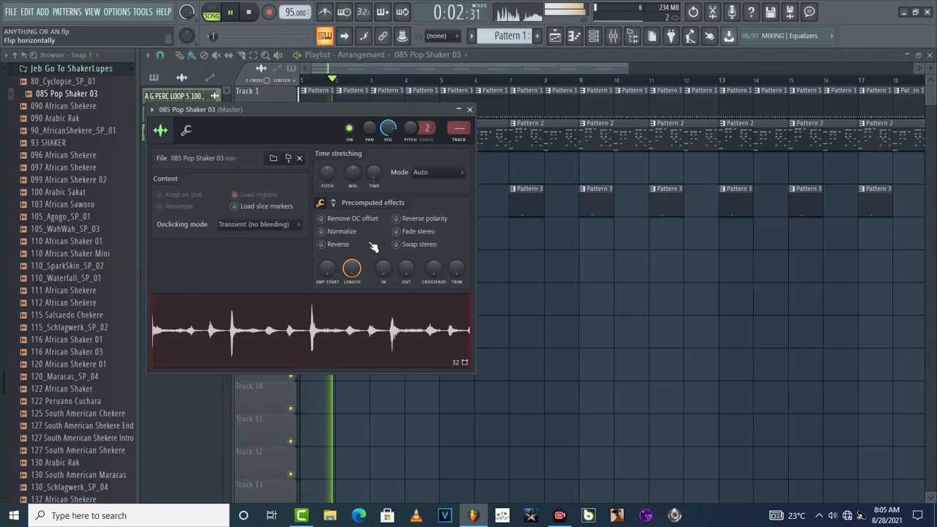
click(323, 232)
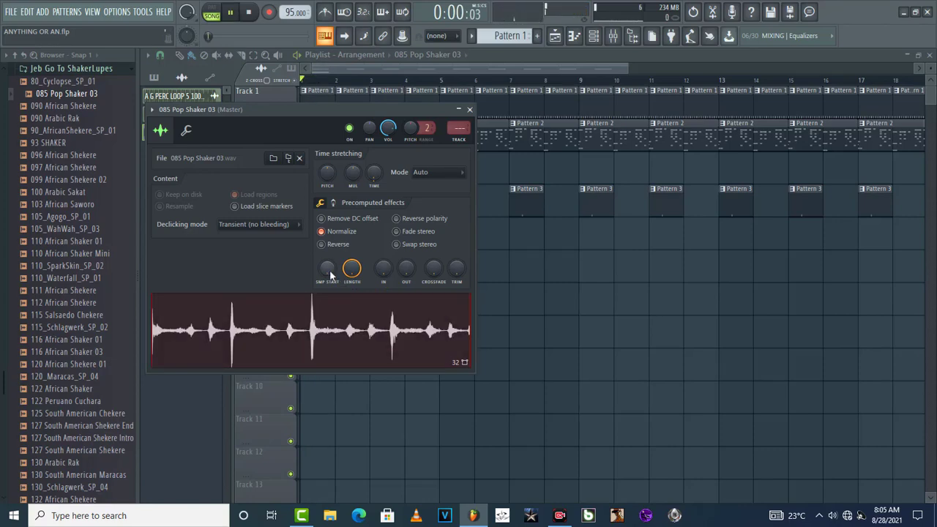
click(470, 111)
key(space)
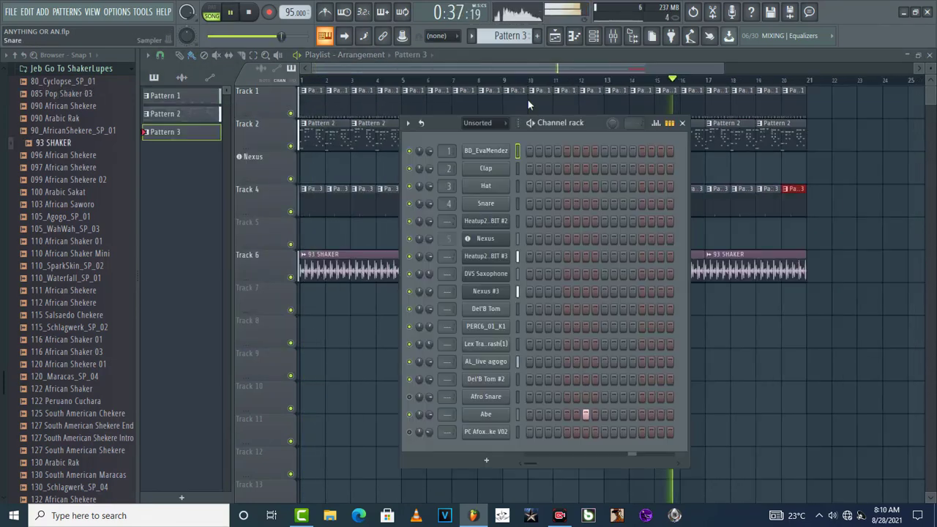
- Load Fruity Multiband Compressor into effect slot 1 of the Master mixer track
click(621, 34)
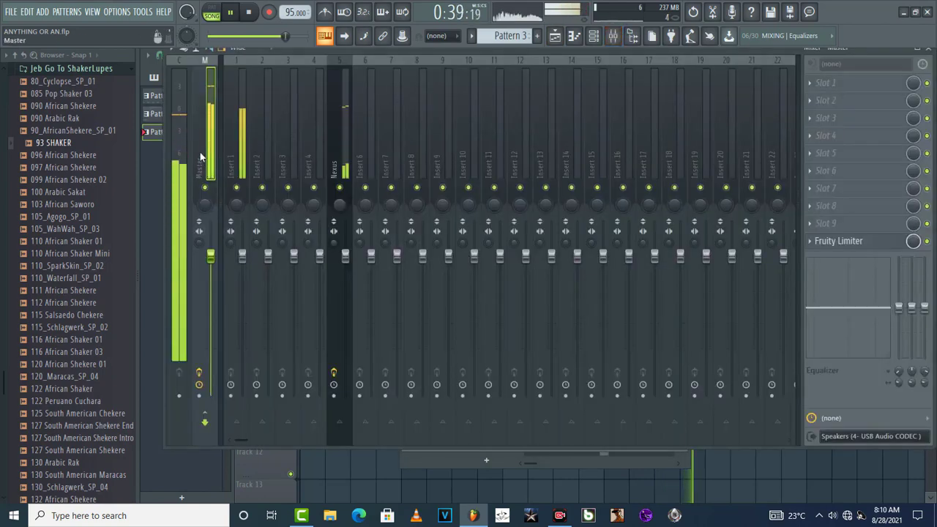
click(813, 86)
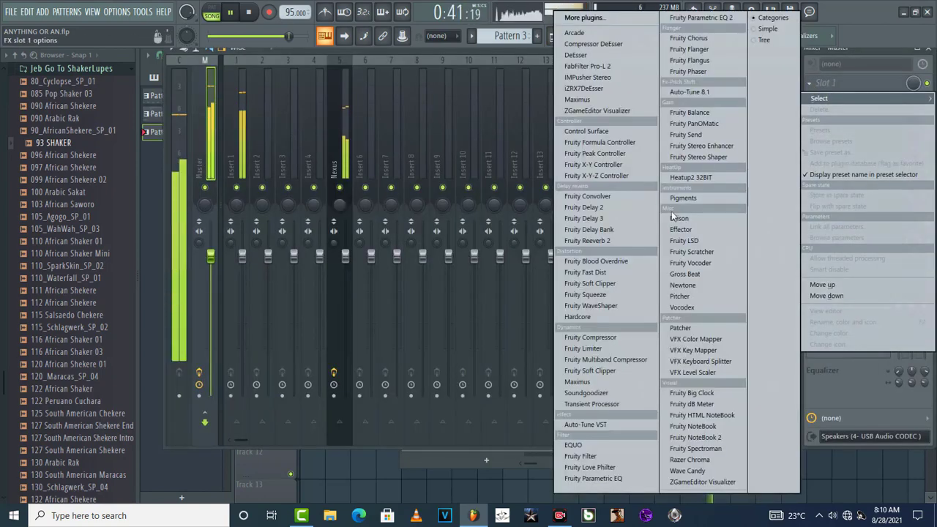
click(633, 362)
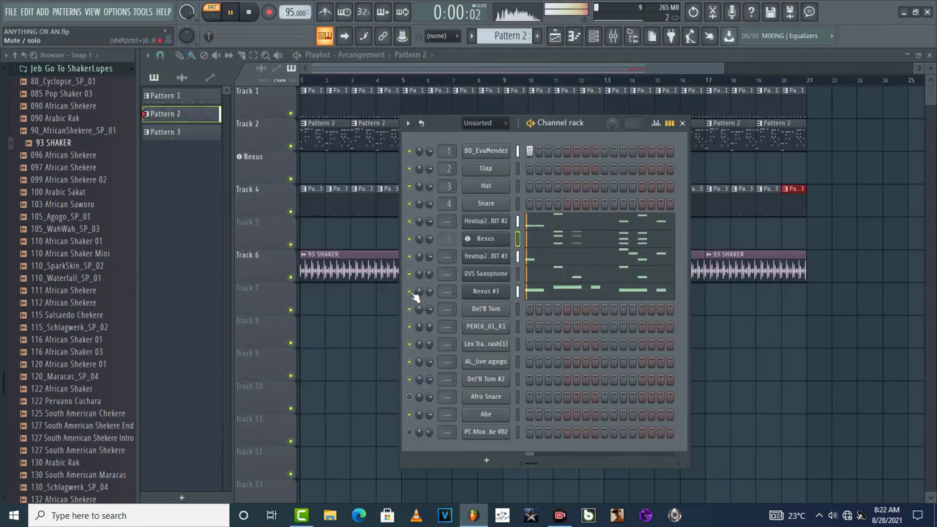
- Mute the Nexus #3 channel and move the 3 little birds fill to the end of bar 4 on Track 7
click(409, 291)
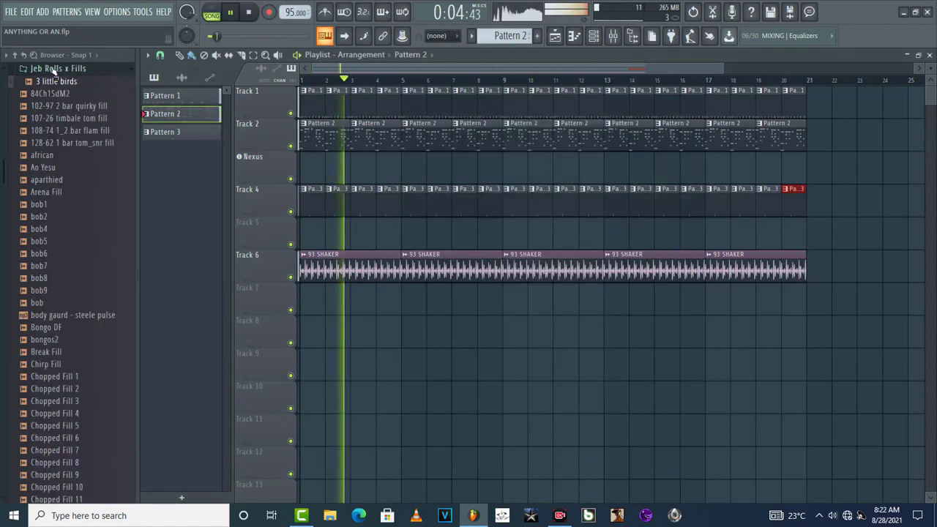
key(space)
drag(322, 343, 404, 303)
key(space)
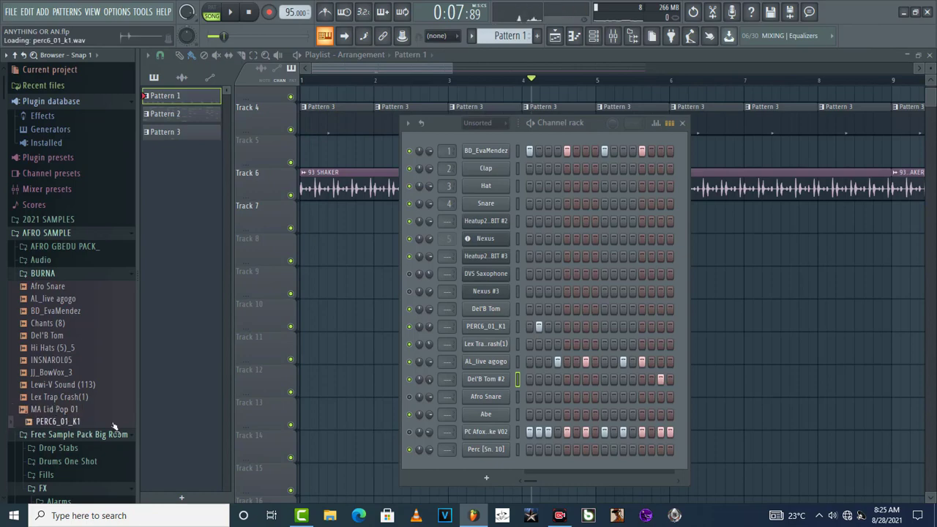
- Check the Del'B Tom #2 sample settings and add the PERC6_01_K1 sample from the BURNA folder as another channel
click(483, 383)
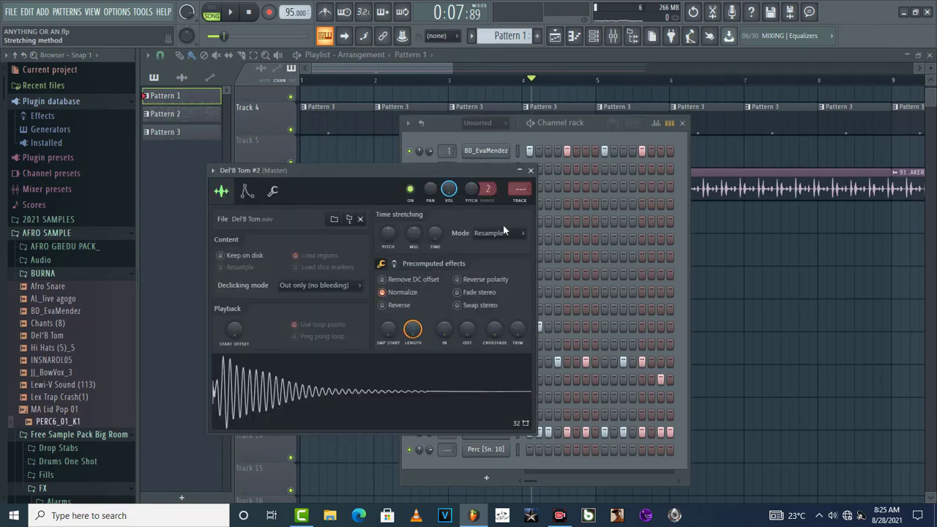
click(531, 171)
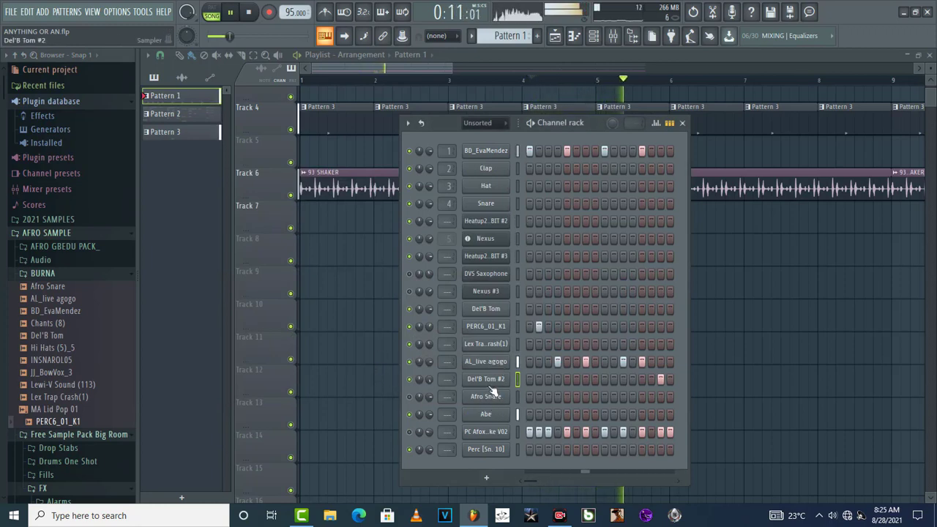
click(64, 409)
click(55, 423)
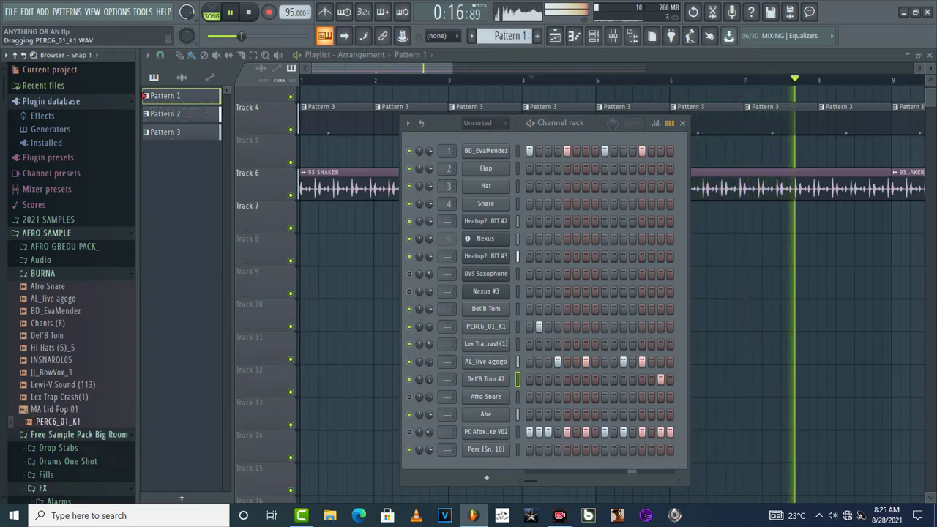
drag(56, 425, 515, 471)
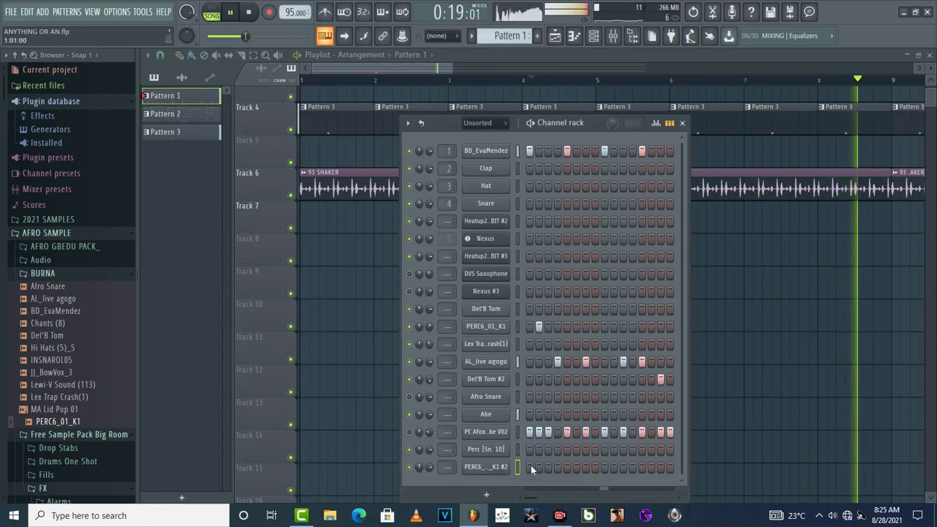
- Program the new PERC6_01_K1 channel with hits on steps 3, 7, 11 and 15 of Pattern 1
key(space)
click(586, 467)
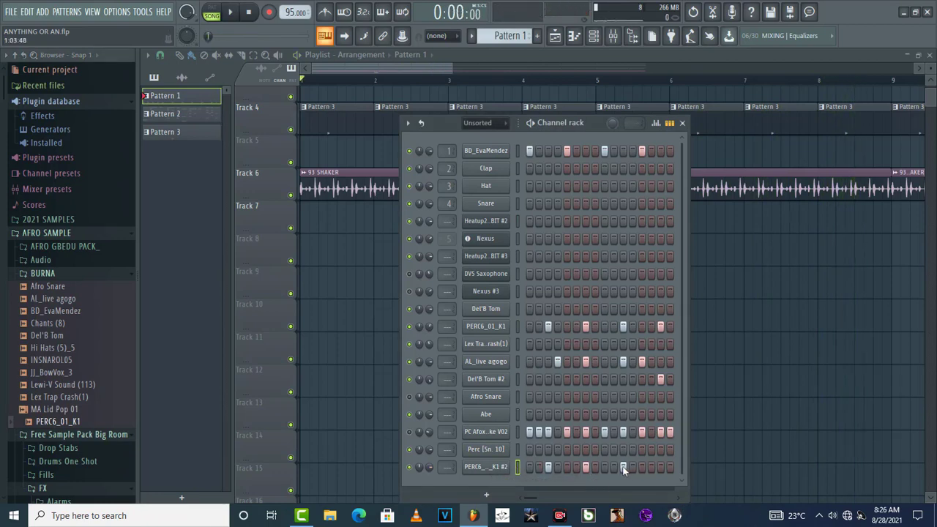
key(space)
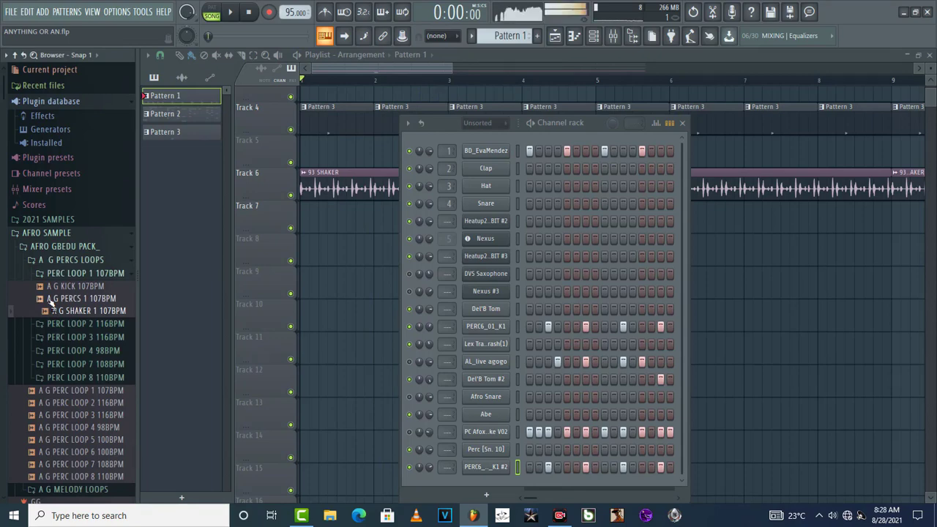
- Place the A G SHAKER 1 107BPM loop at the start of Track 8 and open its sample settings
drag(53, 309, 309, 255)
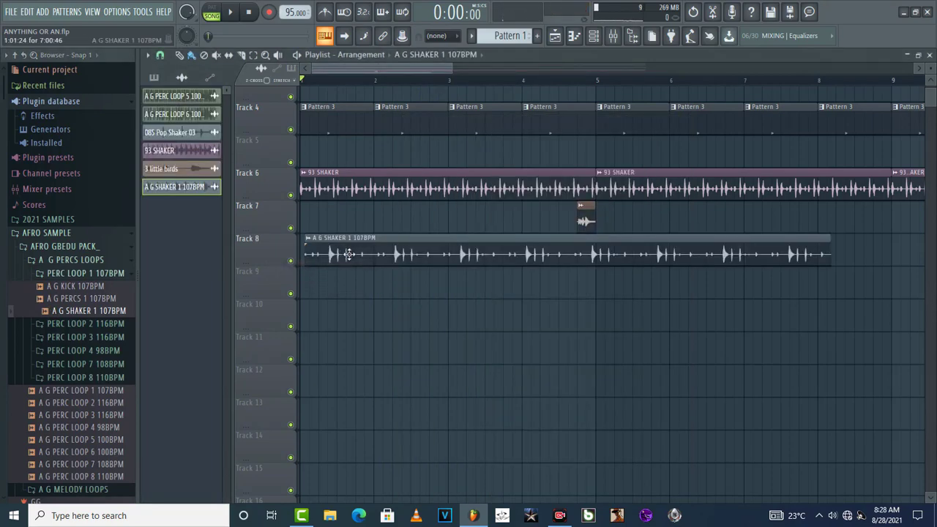
double_click(459, 253)
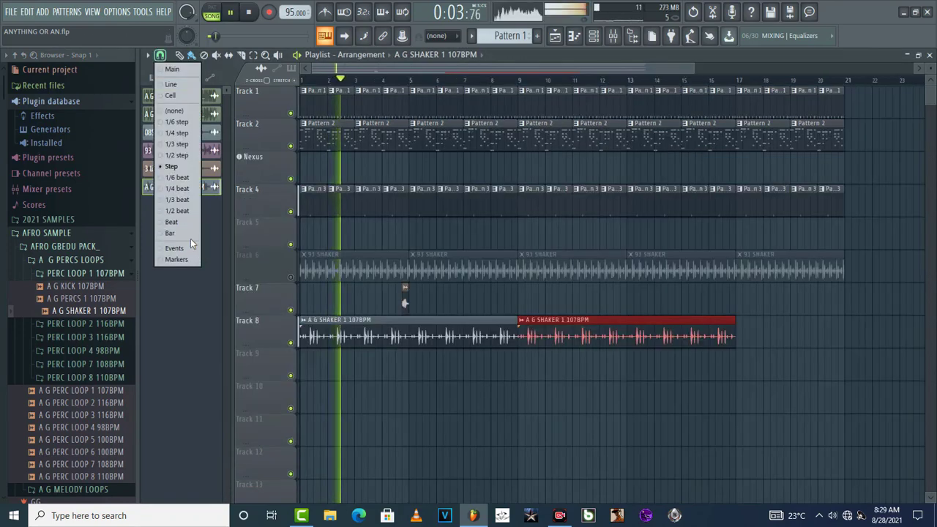
- Set the playlist snap to Bar and delete all clips from bar 17 onward
click(173, 234)
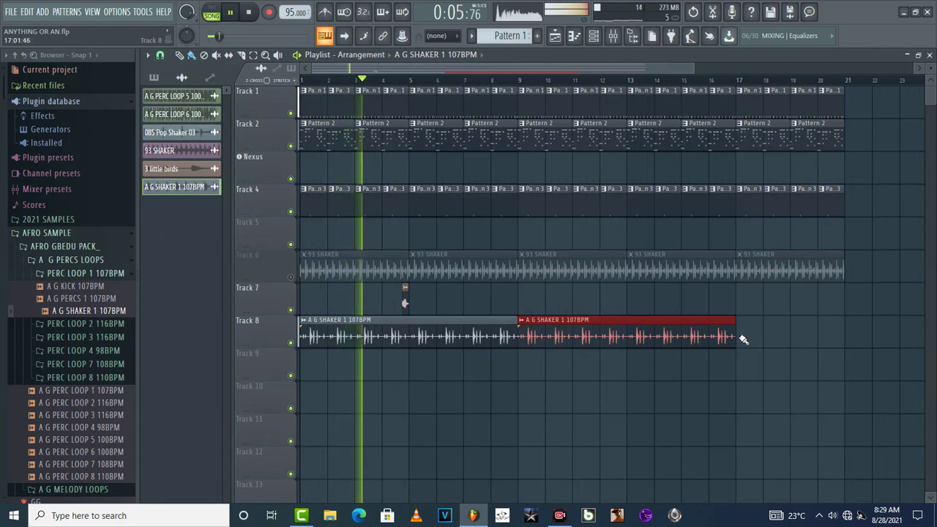
drag(876, 283, 744, 100)
key(Delete)
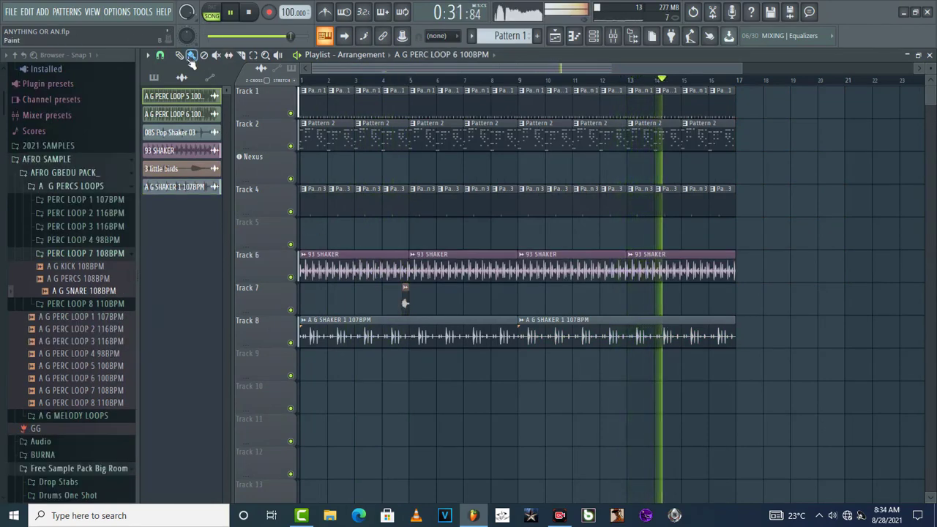
- Set the playlist snap to Step
click(147, 55)
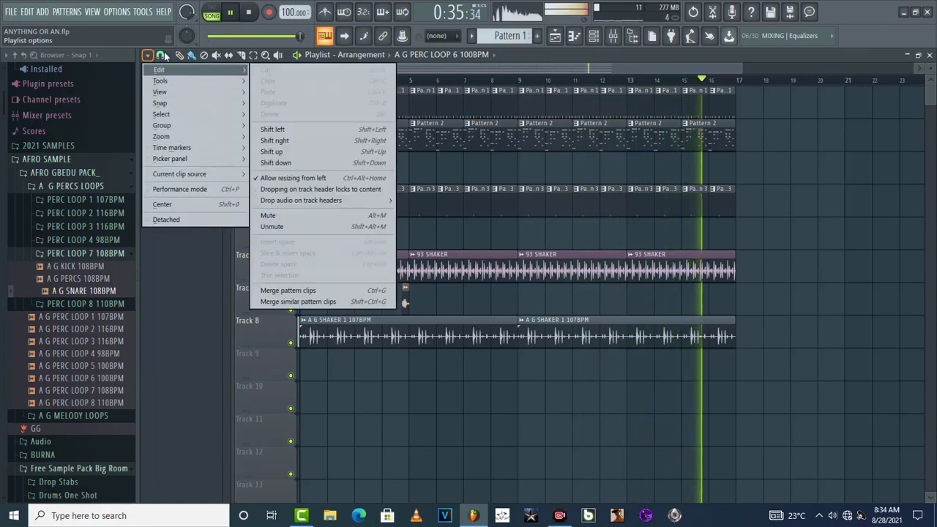
click(161, 56)
click(184, 168)
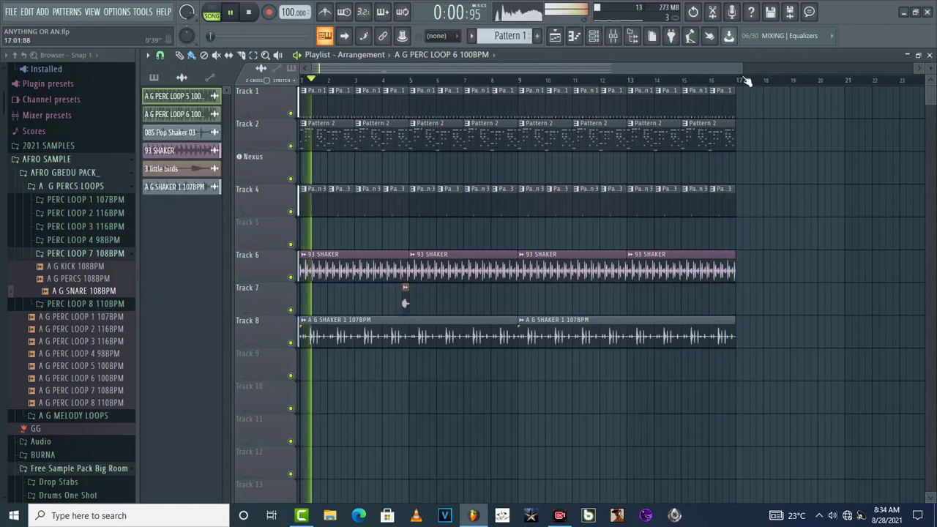
- Place a copy of the 3 little birds fill on Track 7 at the end of bar 12
drag(739, 71, 445, 297)
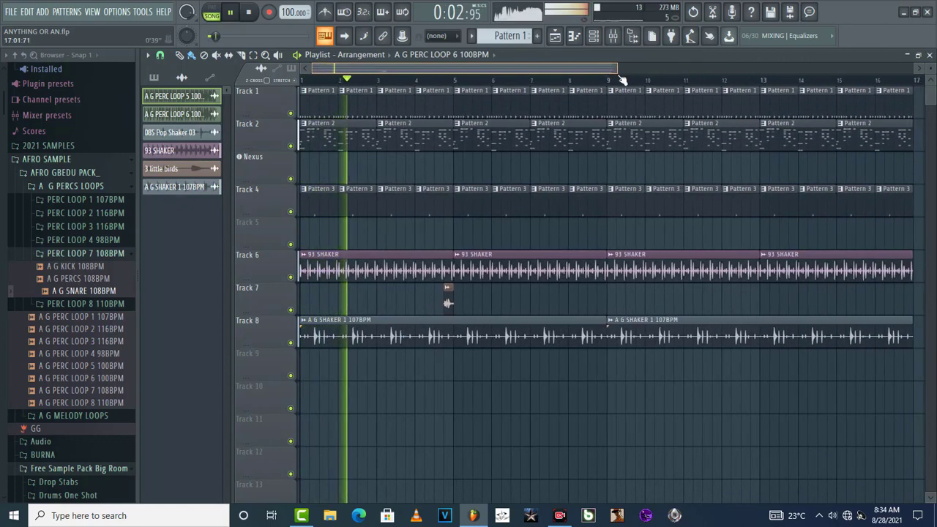
click(446, 300)
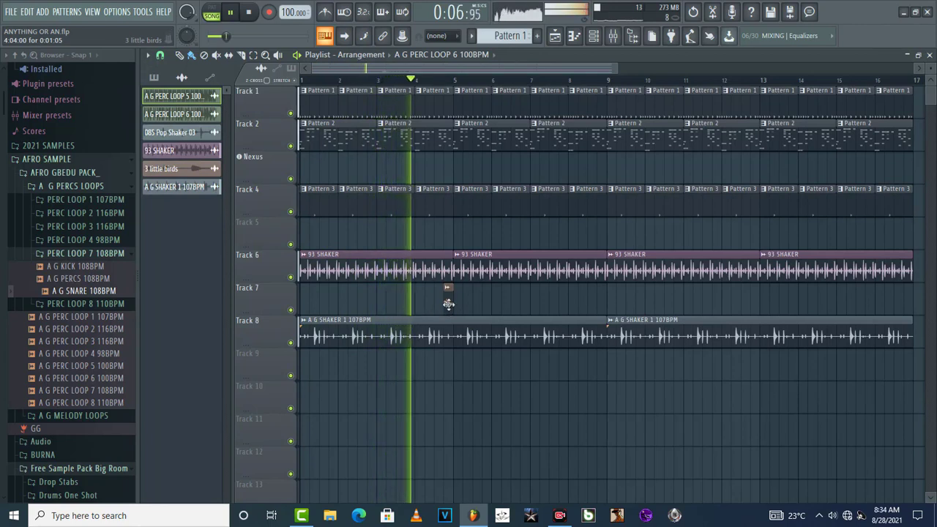
click(723, 302)
drag(723, 302, 754, 305)
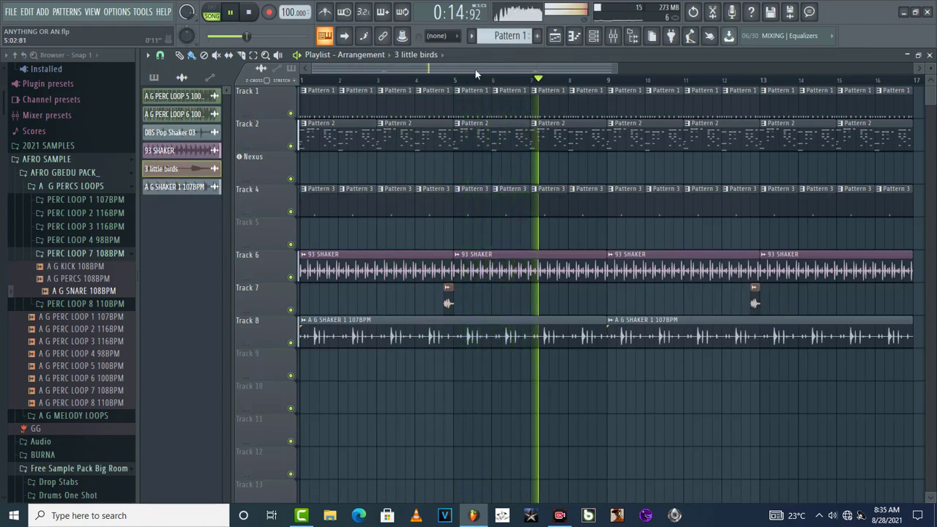
- Browse the FX Impacts folder of Free Sample Pack Big Room and audition several samples, including Impact (12), (13) and (9)
drag(477, 69, 517, 78)
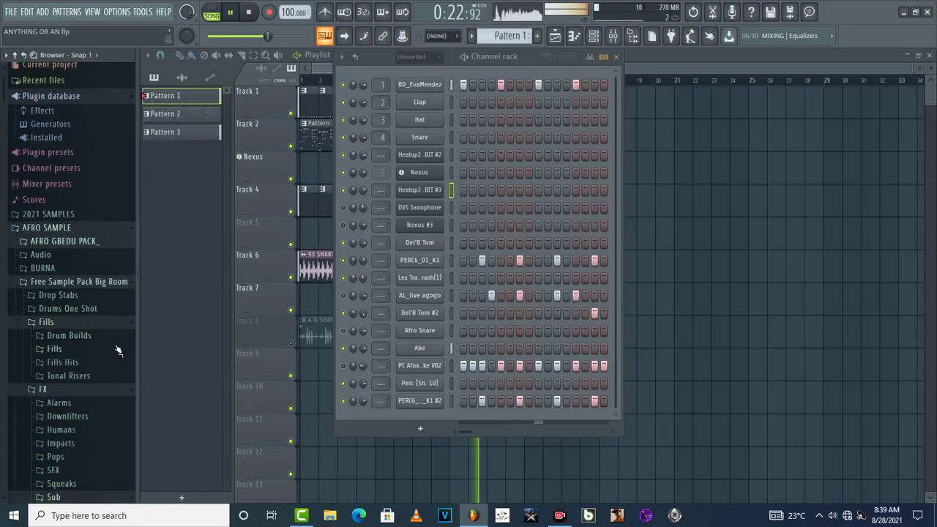
scroll(115, 366, down, 3)
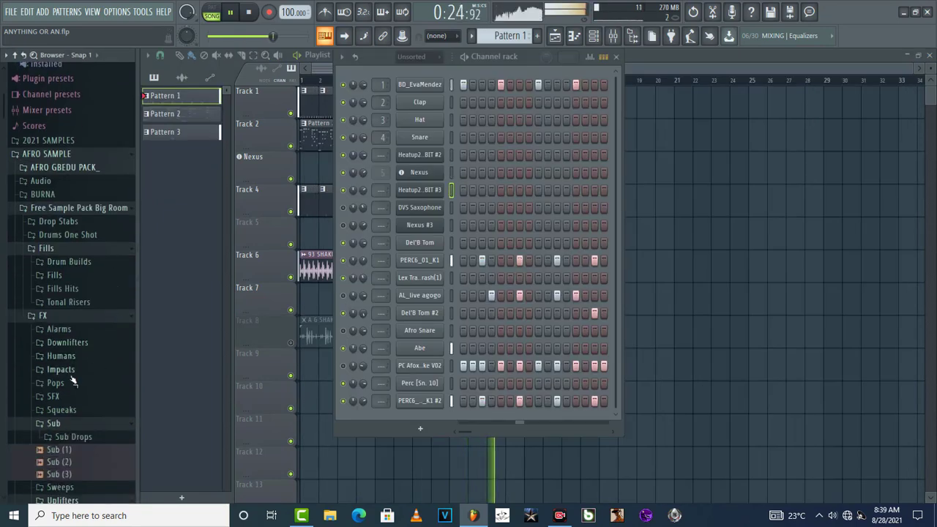
click(39, 371)
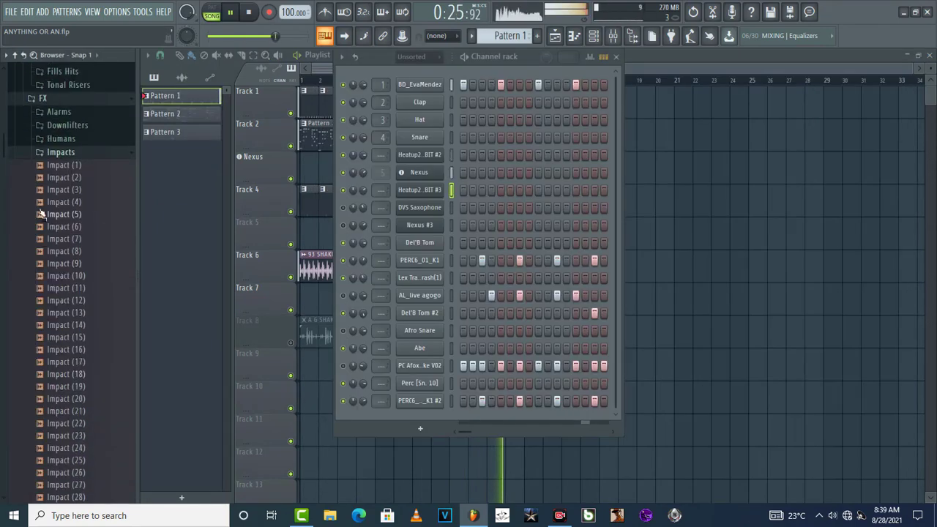
click(58, 167)
click(65, 313)
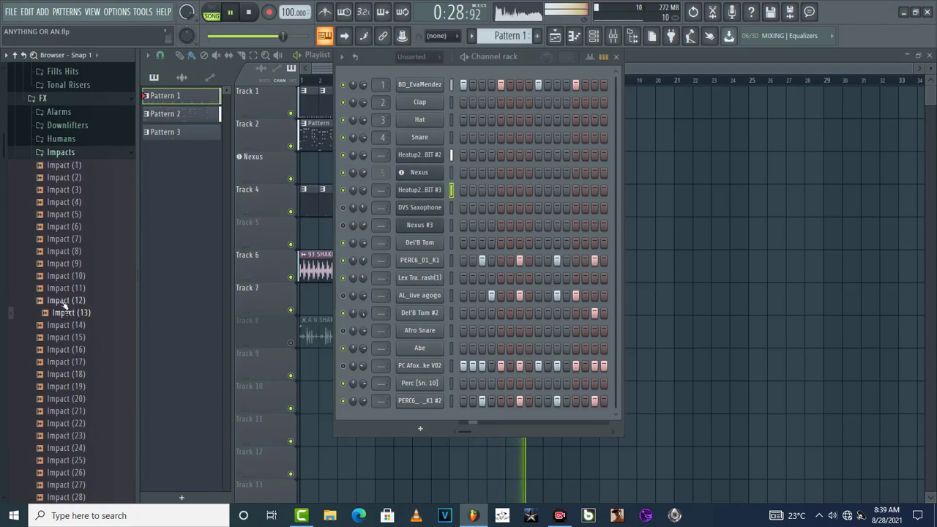
click(66, 301)
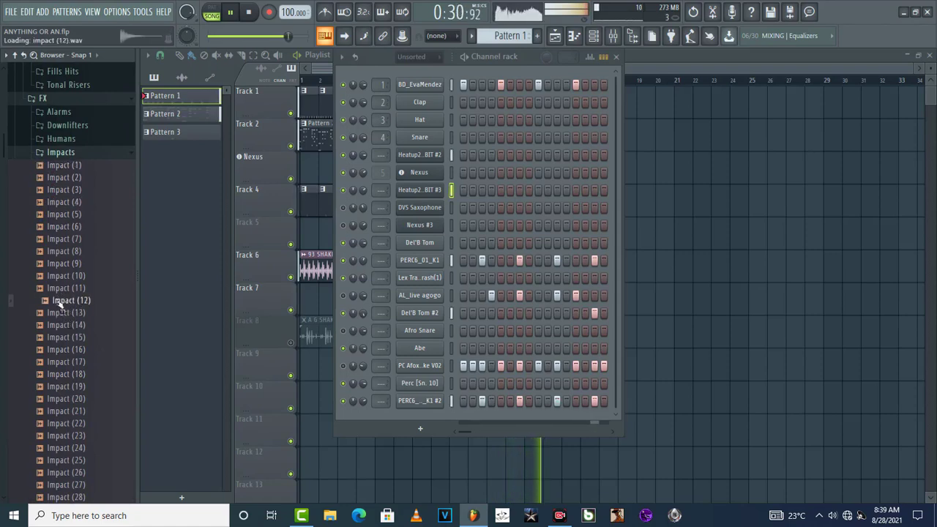
click(63, 289)
click(60, 264)
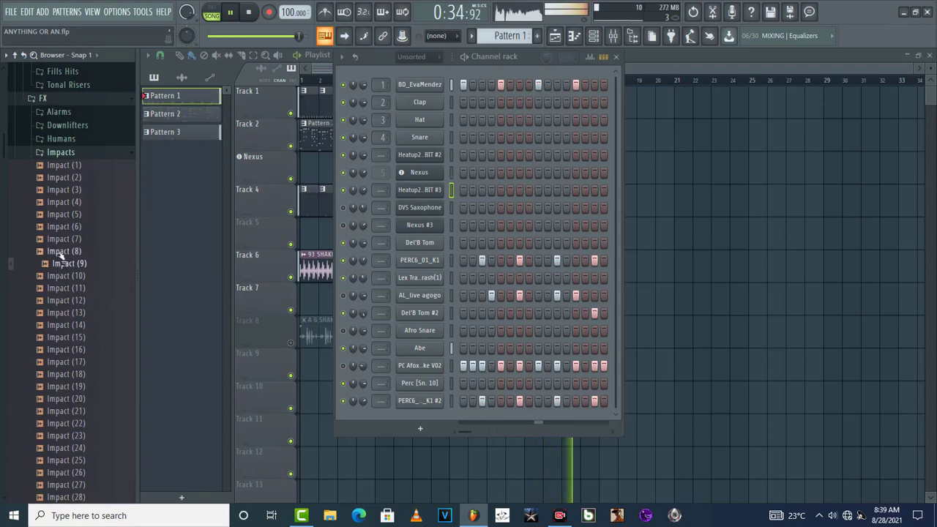
- Place the Impact (9) sample on Track 7 at bar 5 and check its sample settings
click(672, 61)
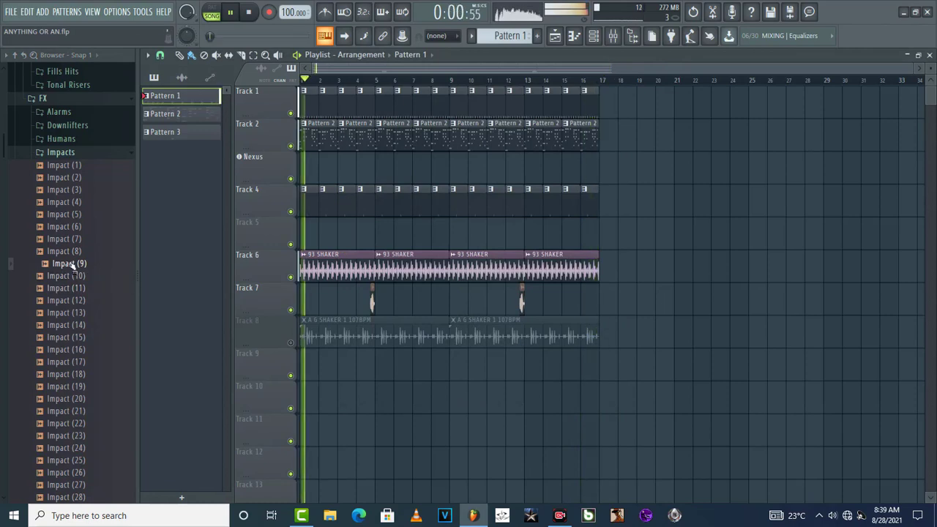
drag(65, 263, 386, 306)
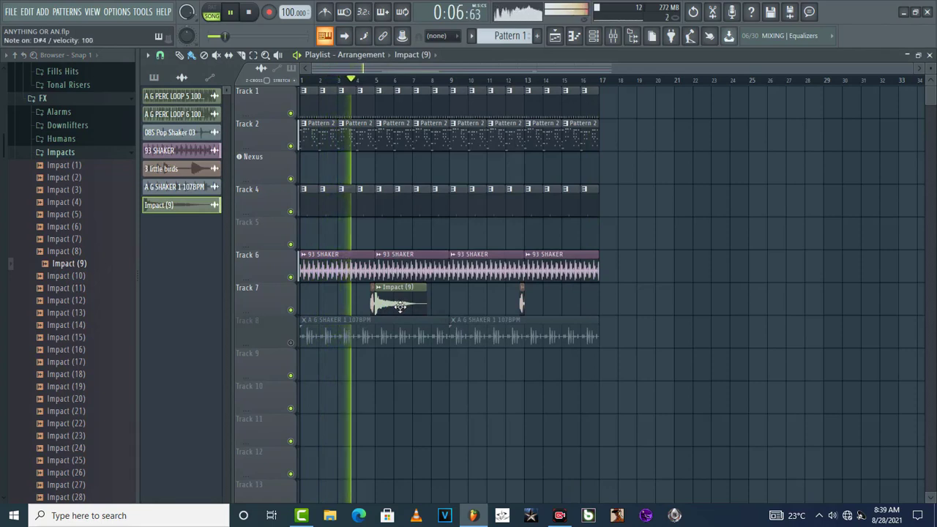
mouse_move(403, 306)
mouse_down()
mouse_move(609, 290)
mouse_move(399, 302)
mouse_up()
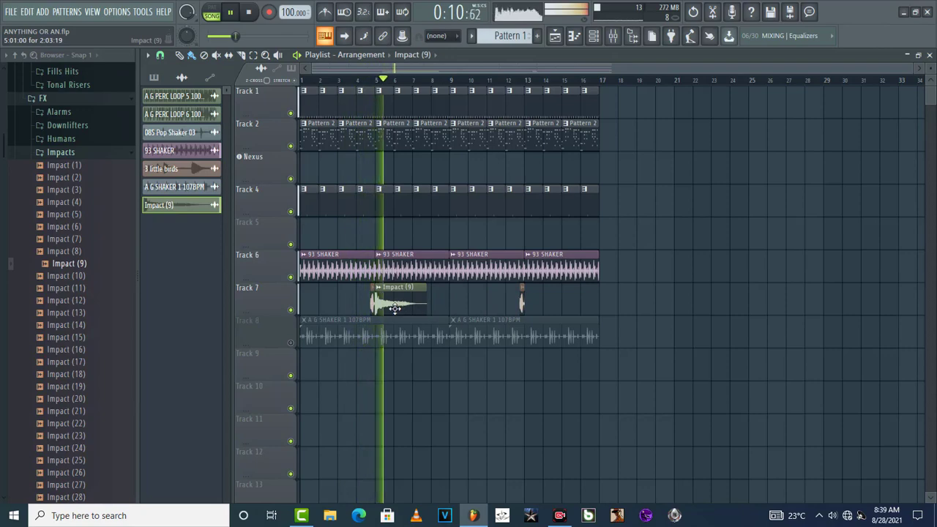
double_click(395, 306)
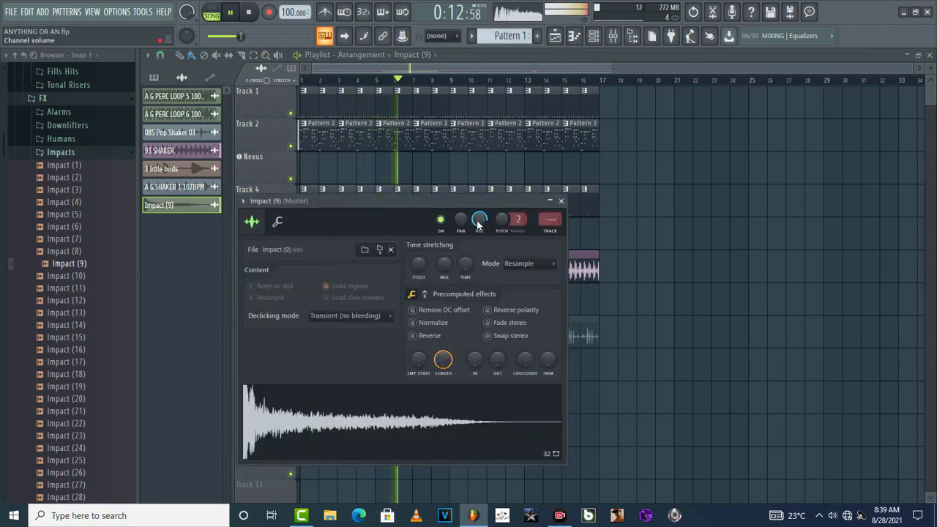
key(Escape)
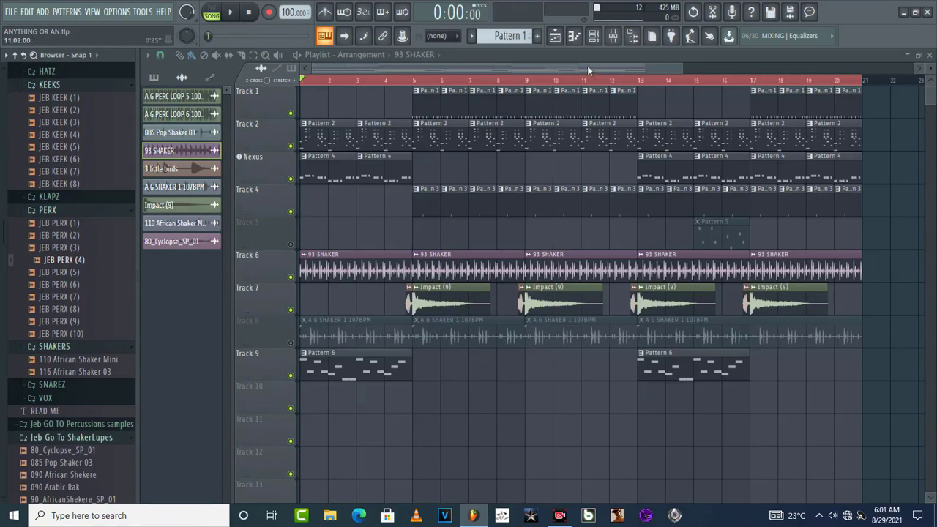
- Show the channel rack from its first channel and play Pattern 1 on its own
click(595, 42)
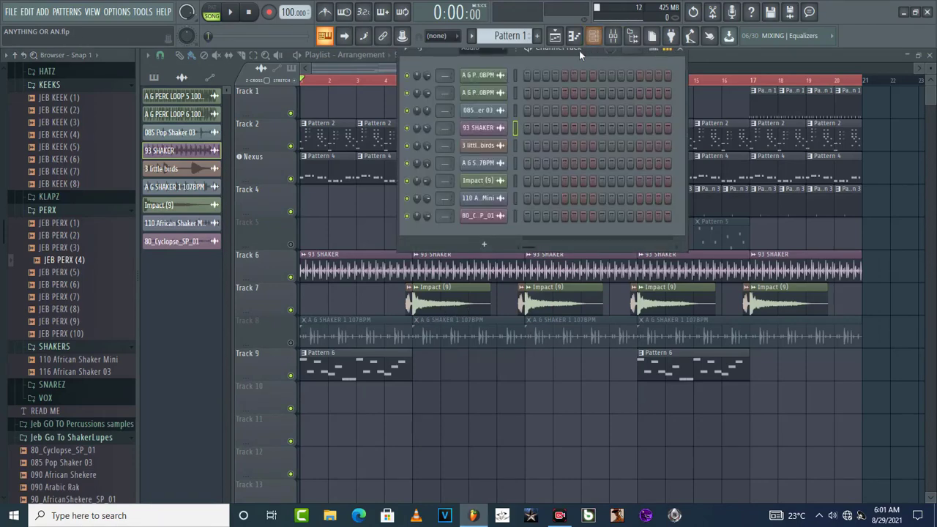
scroll(500, 47, up, 1)
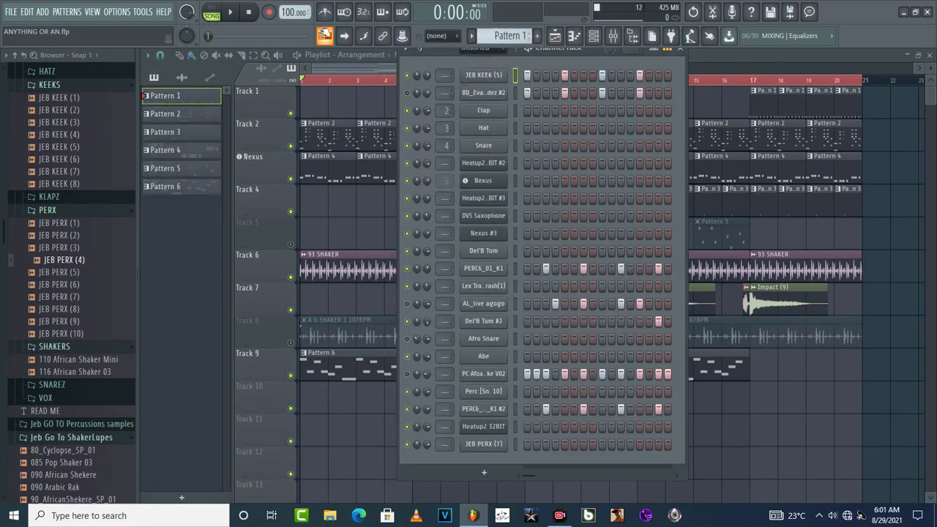
click(228, 12)
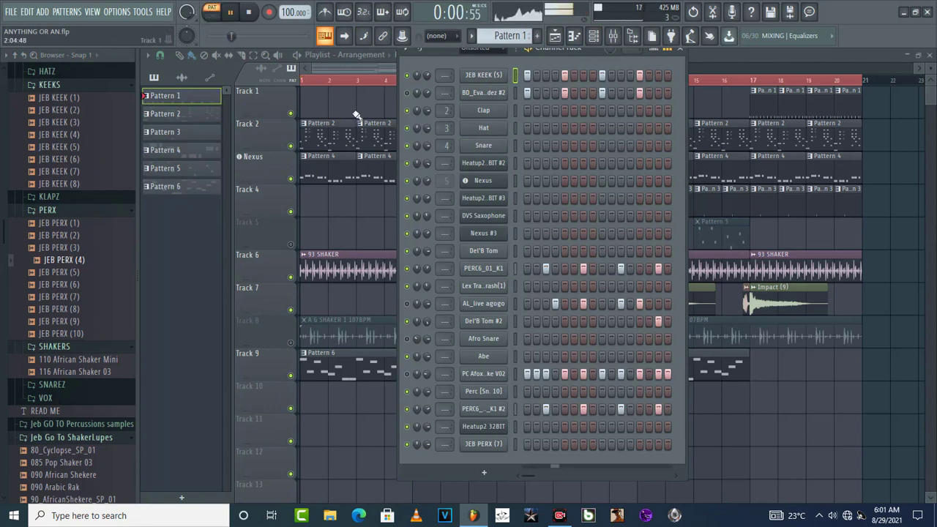
key(space)
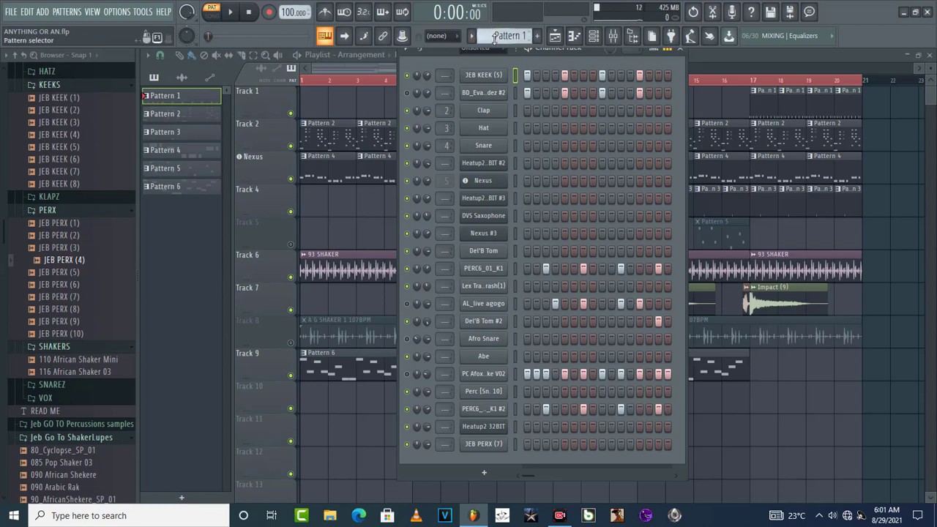
- Play Pattern 2 and inspect the presets loaded in its Heatup2 32BIT #2 and Nexus instruments
scroll(495, 39, down, 1)
key(space)
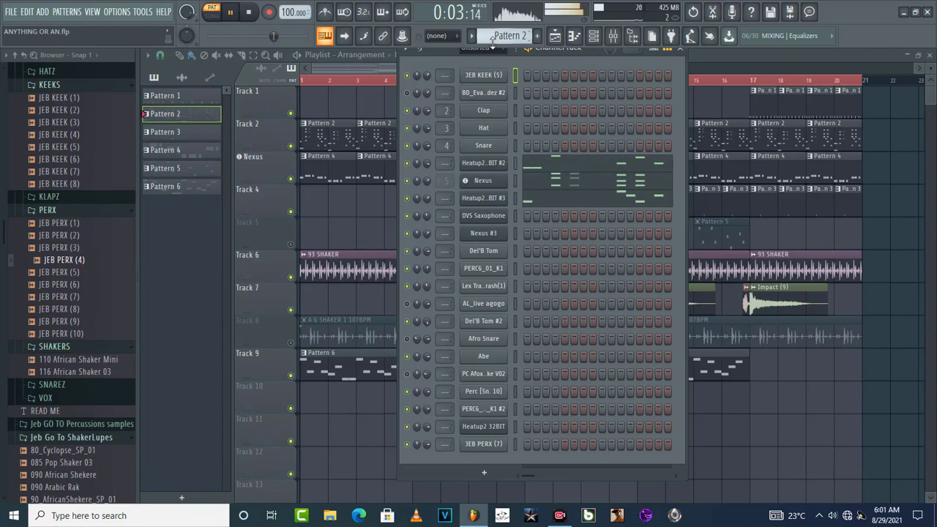
key(space)
click(494, 167)
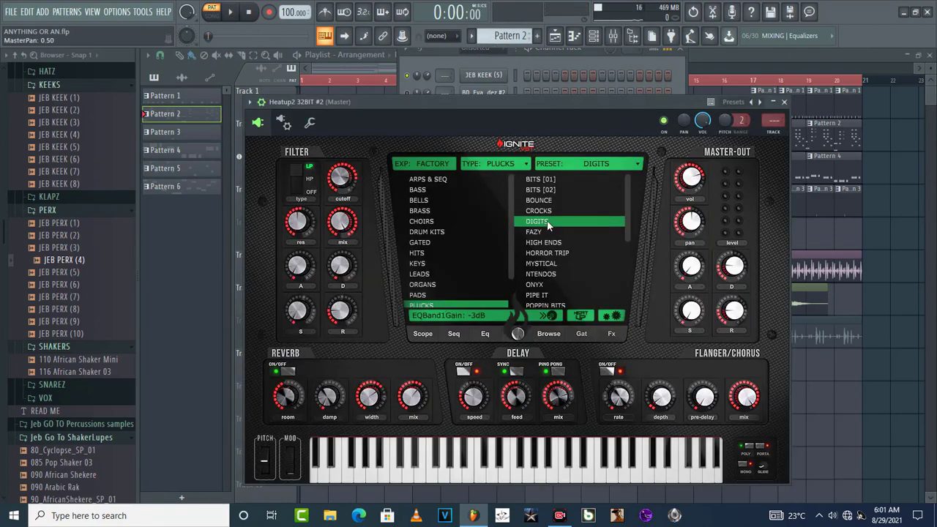
click(785, 101)
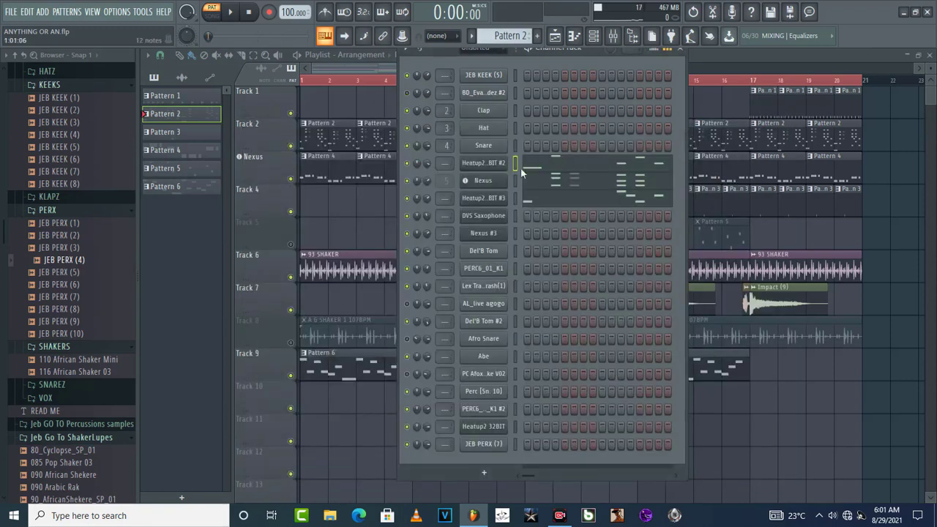
click(480, 185)
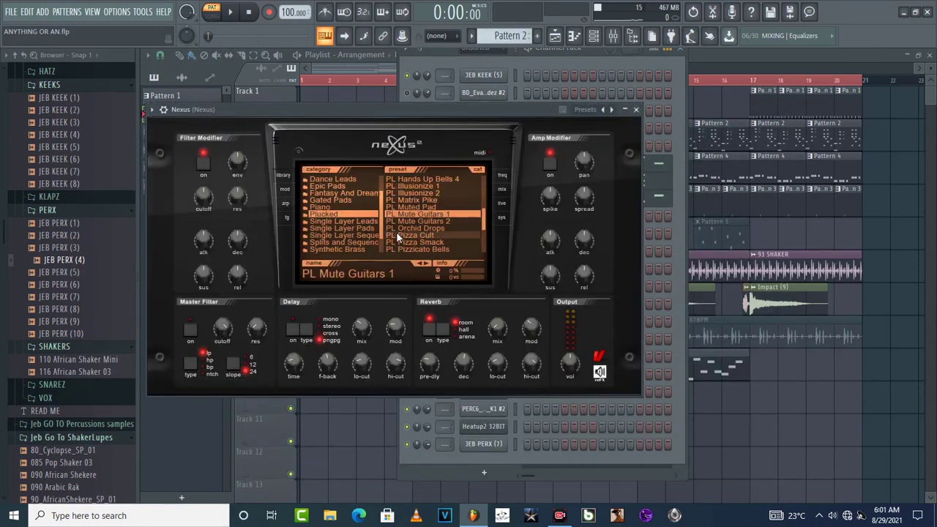
click(635, 110)
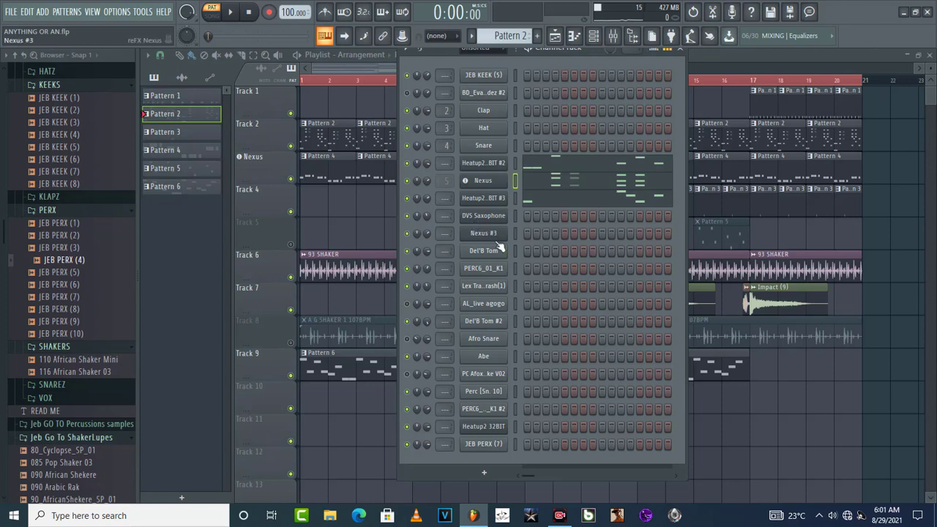
- Play Pattern 3 and Pattern 4 one after the other
scroll(503, 34, down, 1)
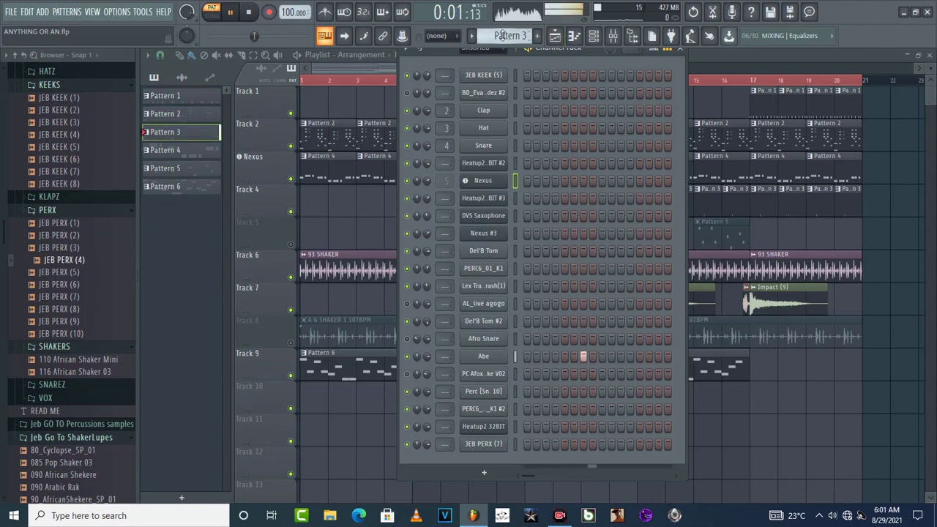
key(space)
scroll(502, 35, down, 1)
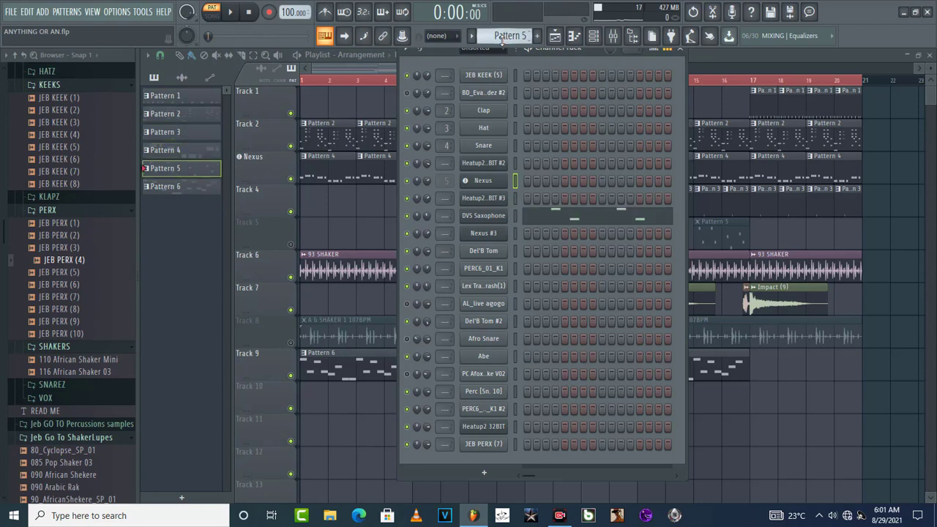
key(space)
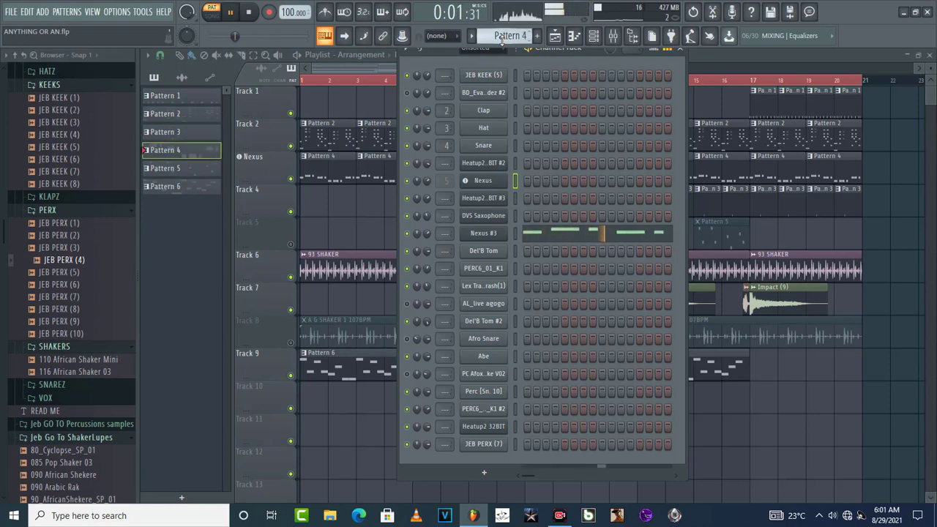
key(space)
- Play Pattern 5 and Pattern 6 one after the other
scroll(502, 42, down, 1)
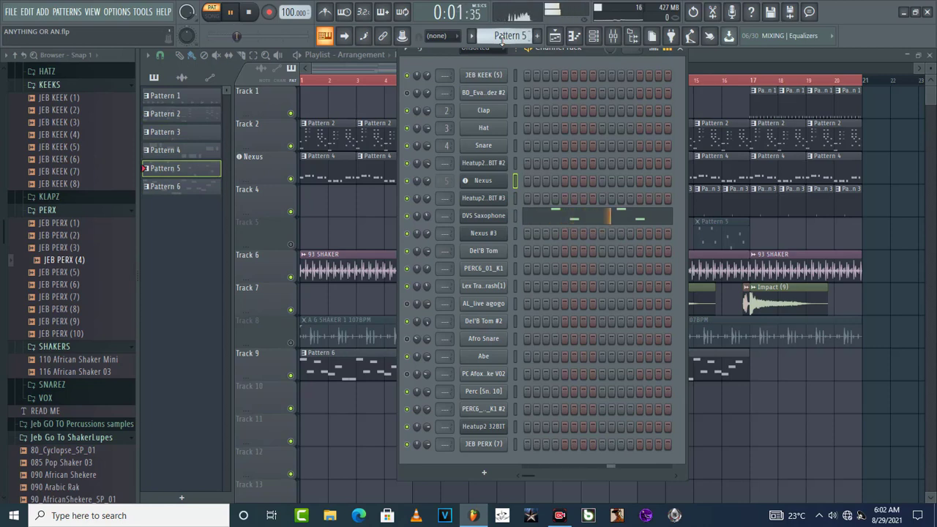
key(space)
scroll(502, 41, down, 1)
key(space)
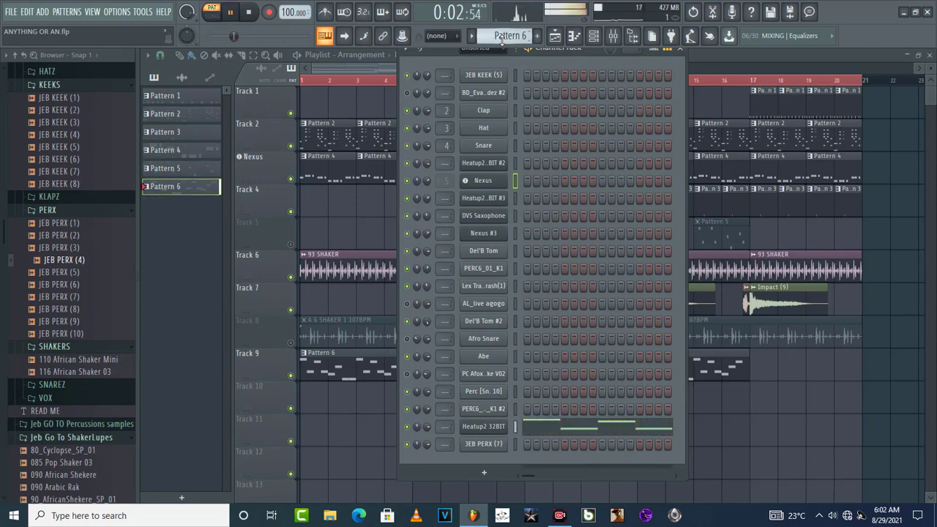
key(space)
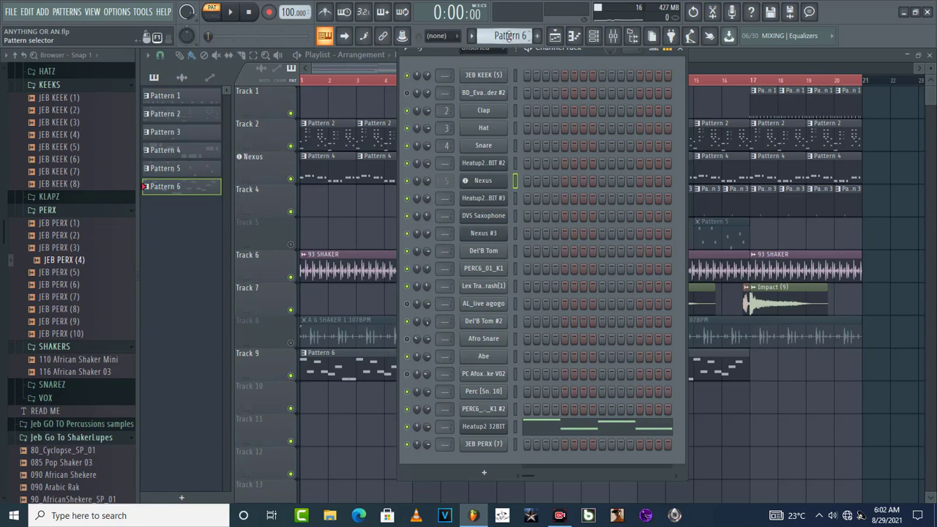
- Switch to the empty Pattern 8 and close the channel rack to show the full playlist
scroll(507, 37, up, 1)
key(space)
key(space)
scroll(508, 37, down, 1)
scroll(508, 37, up, 1)
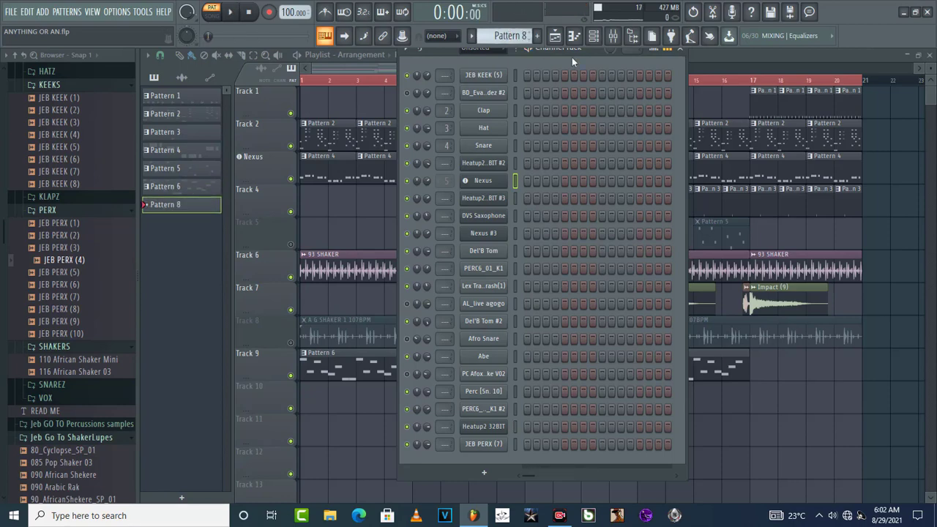
click(680, 52)
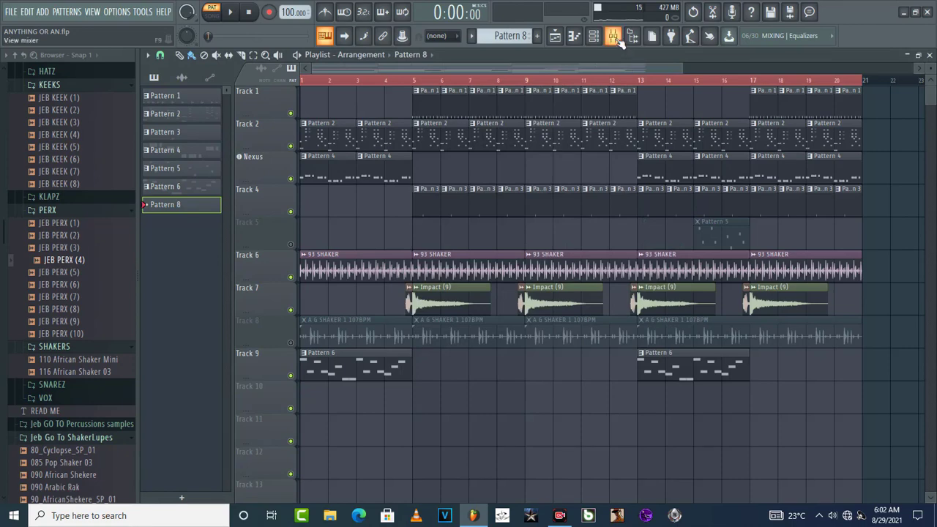
- Open the mixer, select the Master track and examine its Fruity Multiband Compressor settings
click(613, 37)
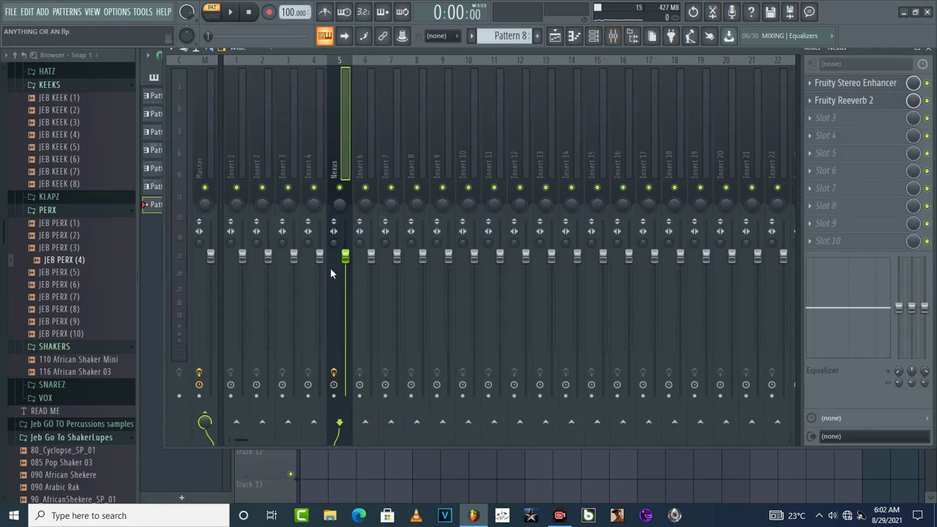
click(201, 120)
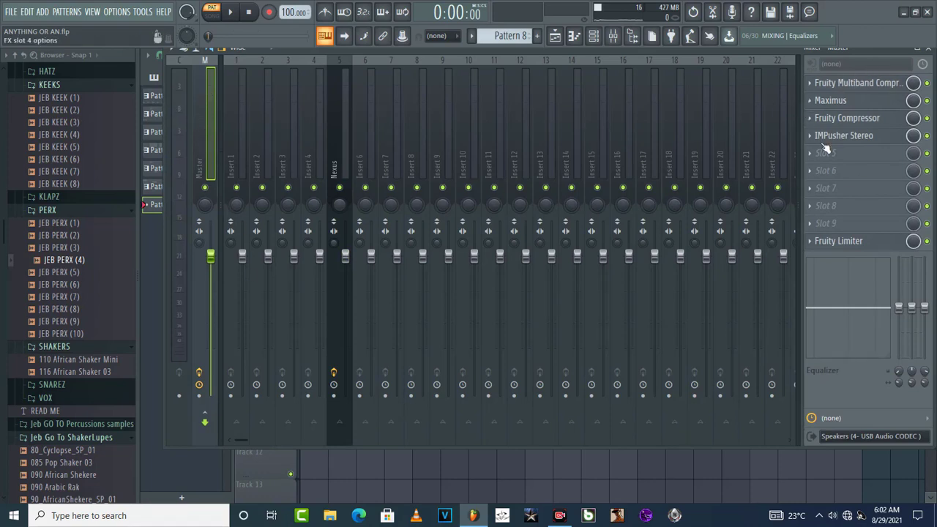
drag(757, 50, 621, 67)
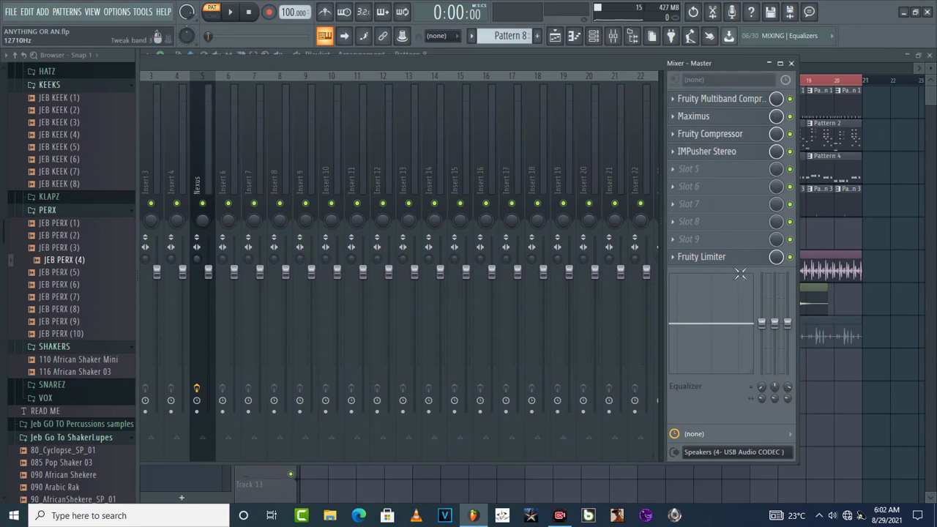
click(735, 103)
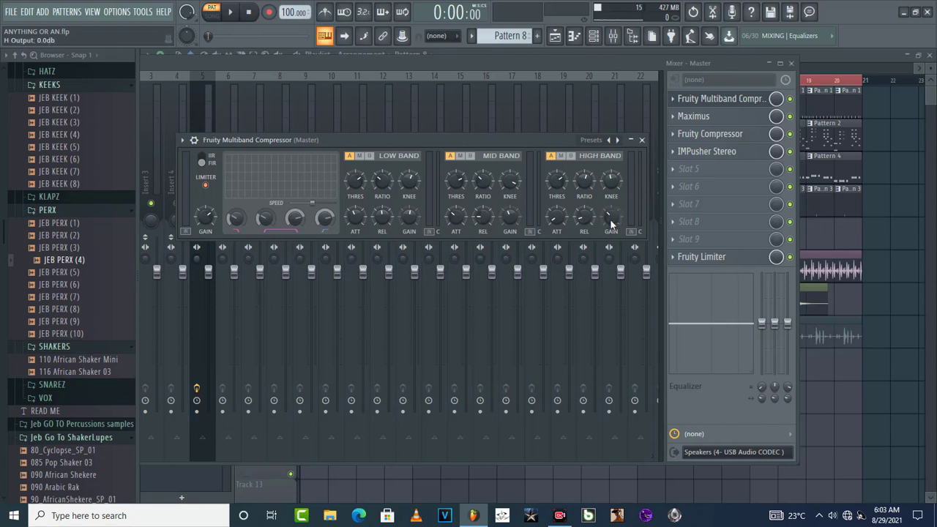
click(642, 141)
- Examine the Maximus settings on the Master track and open its Fruity Compressor
click(707, 120)
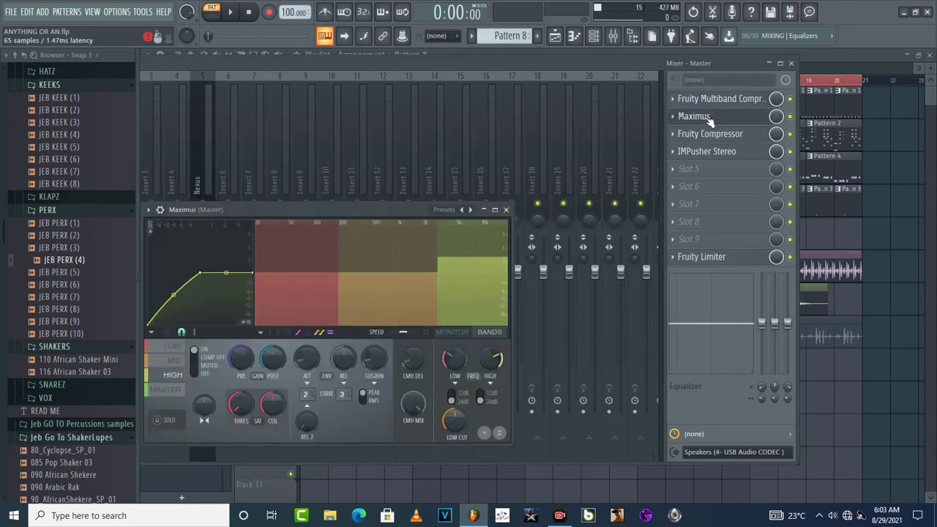
drag(391, 208, 467, 108)
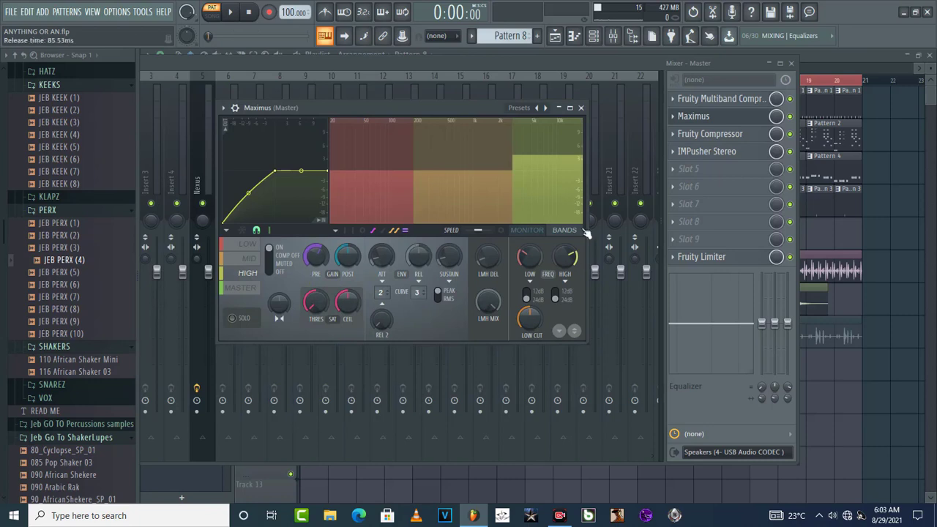
click(726, 136)
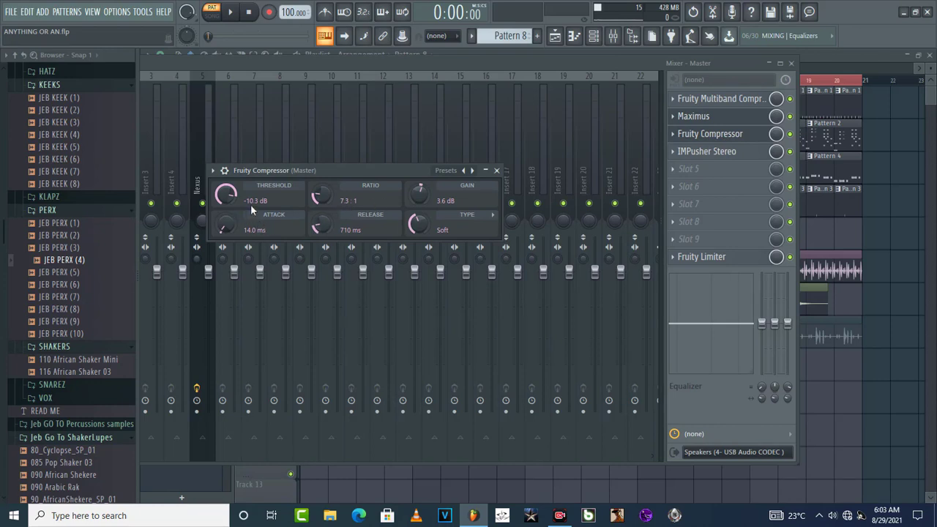
- Close the Fruity Compressor and examine the IMPusher Stereo settings on the Master track
click(497, 171)
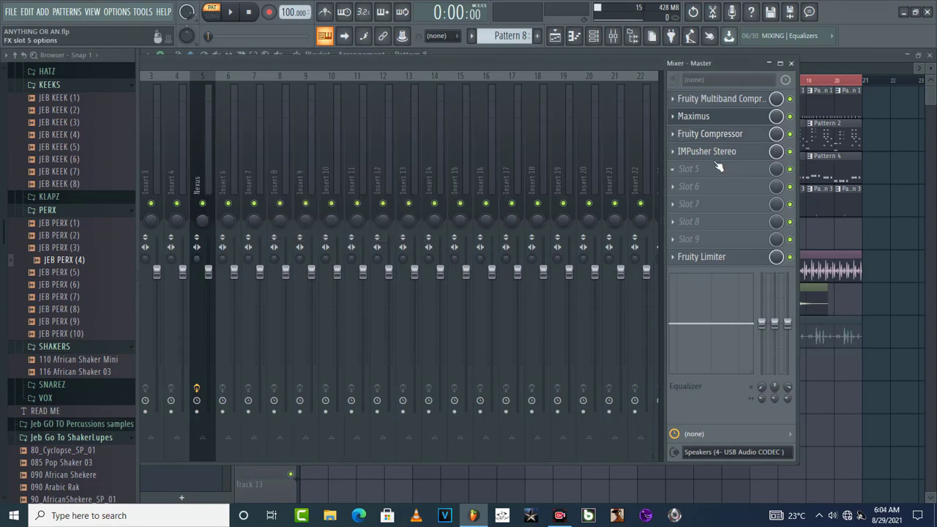
click(716, 153)
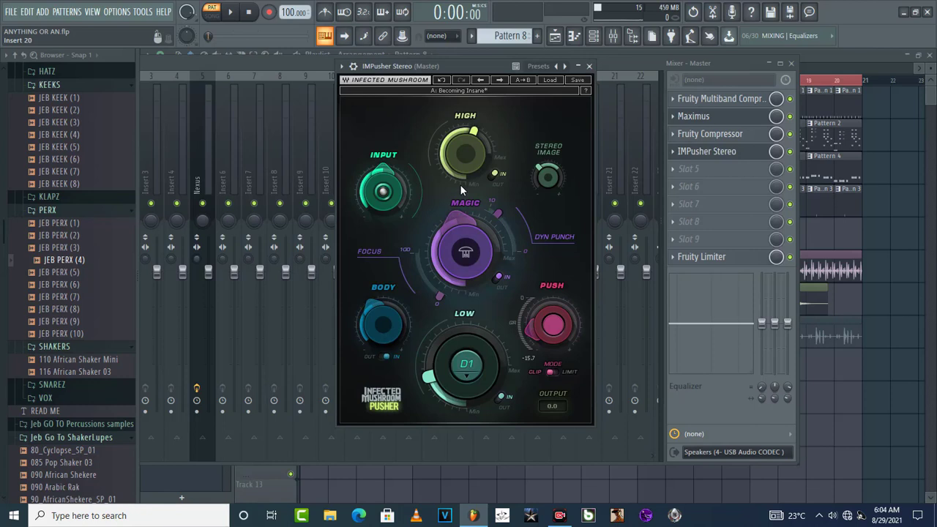
click(590, 66)
- Examine the Fruity Limiter's ceiling on the Master track, then close the mixer and the remaining Maximus window
click(717, 258)
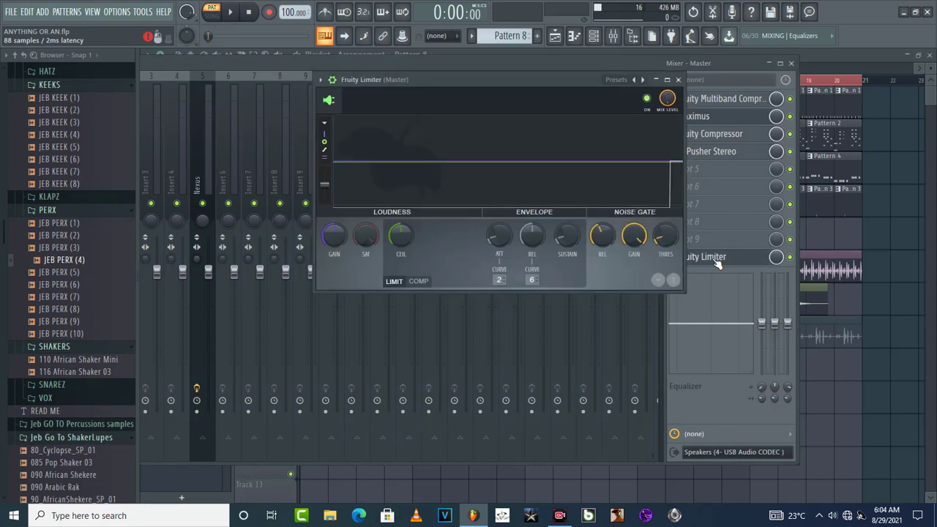
drag(403, 216, 400, 266)
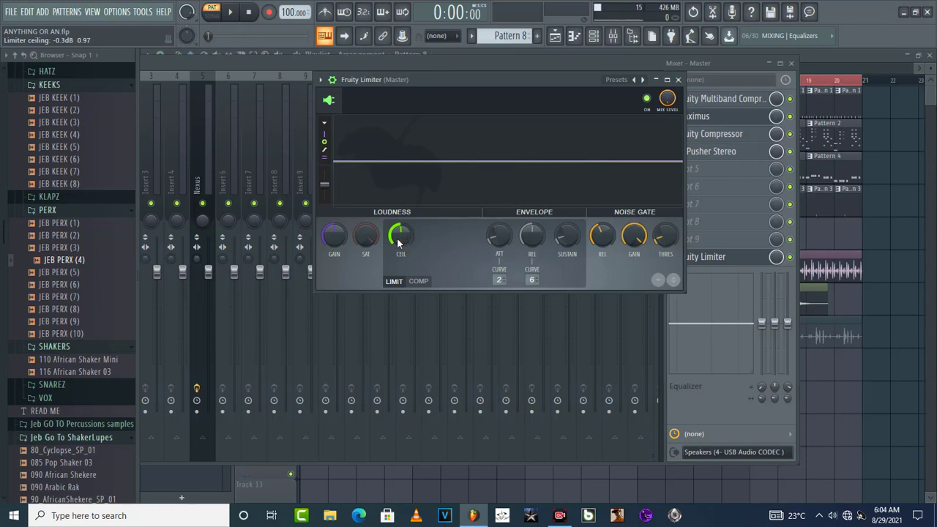
click(678, 79)
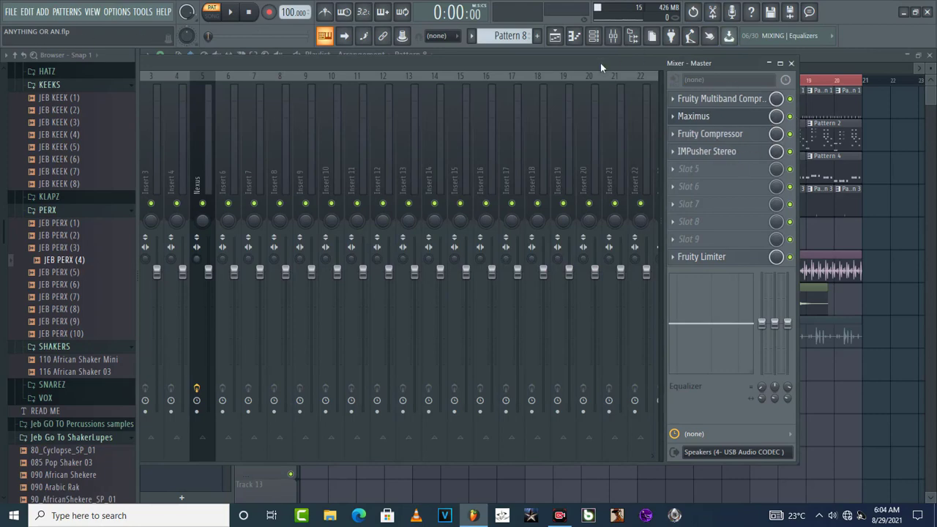
click(792, 64)
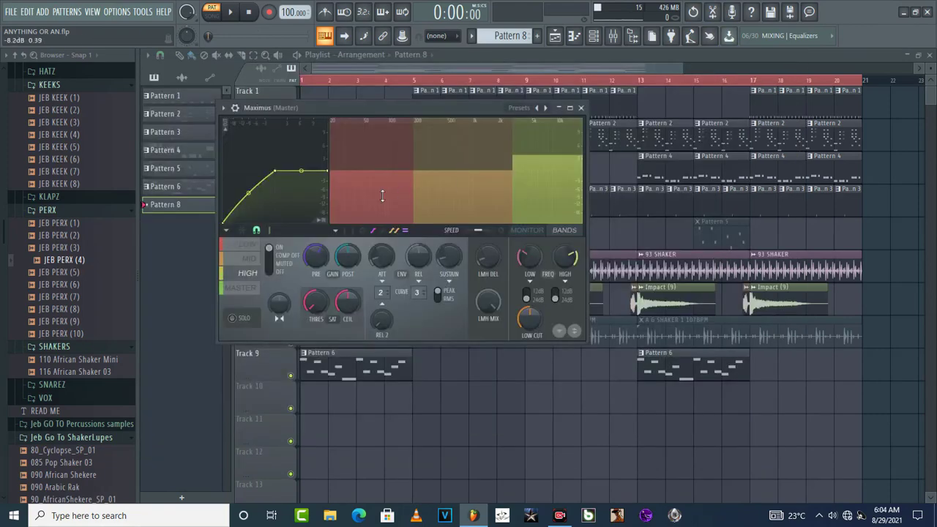
click(581, 107)
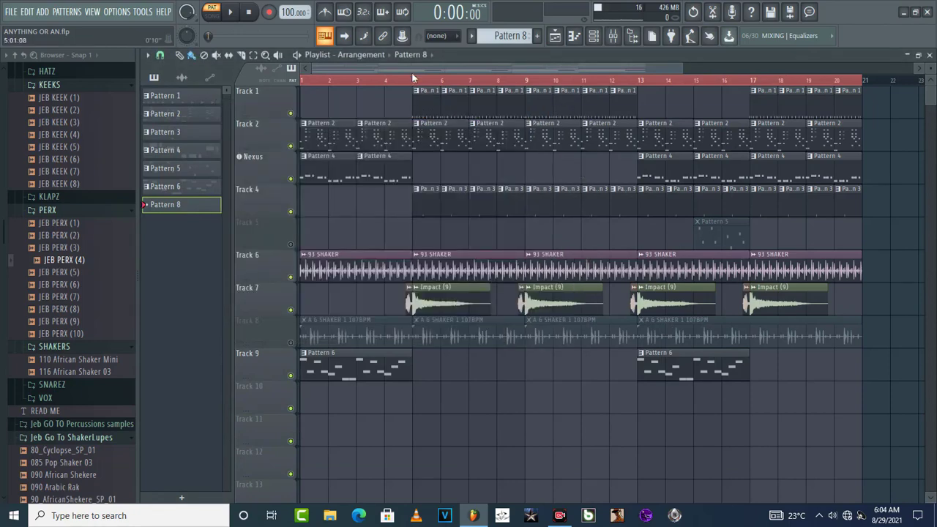
- Place the song position at bar 5 and bypass all five effects on the Master track
click(412, 81)
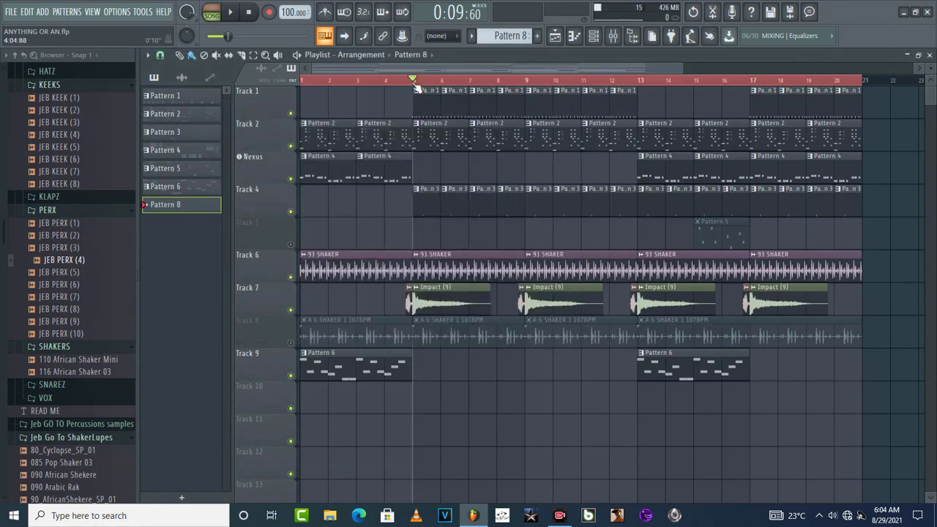
click(613, 35)
click(790, 98)
click(789, 116)
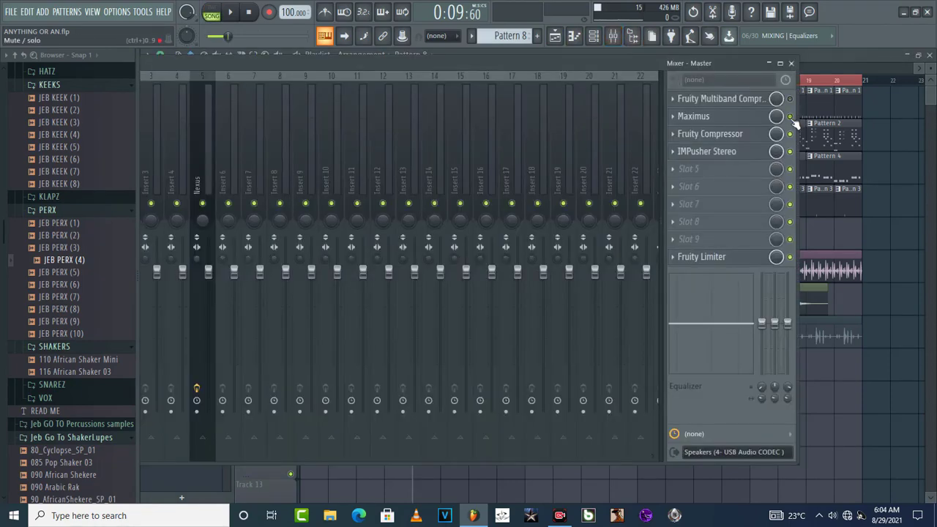
click(790, 133)
click(789, 151)
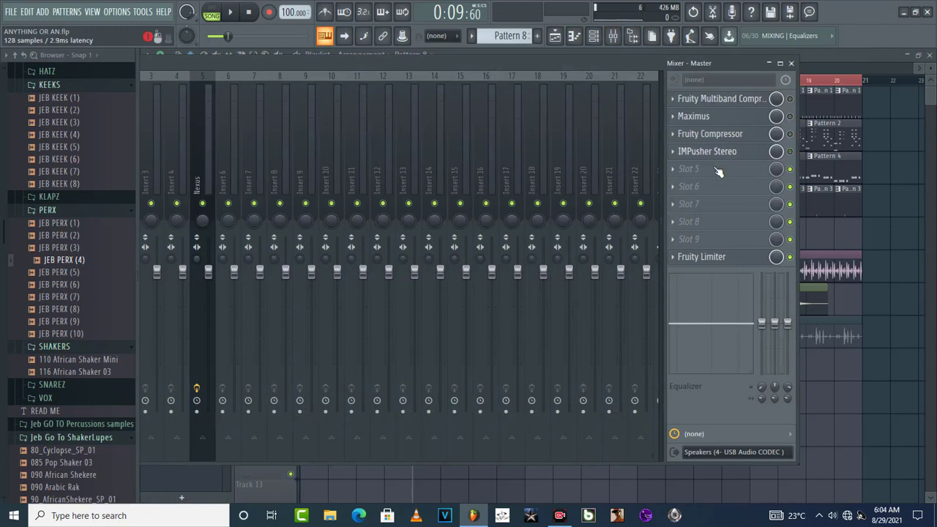
click(790, 258)
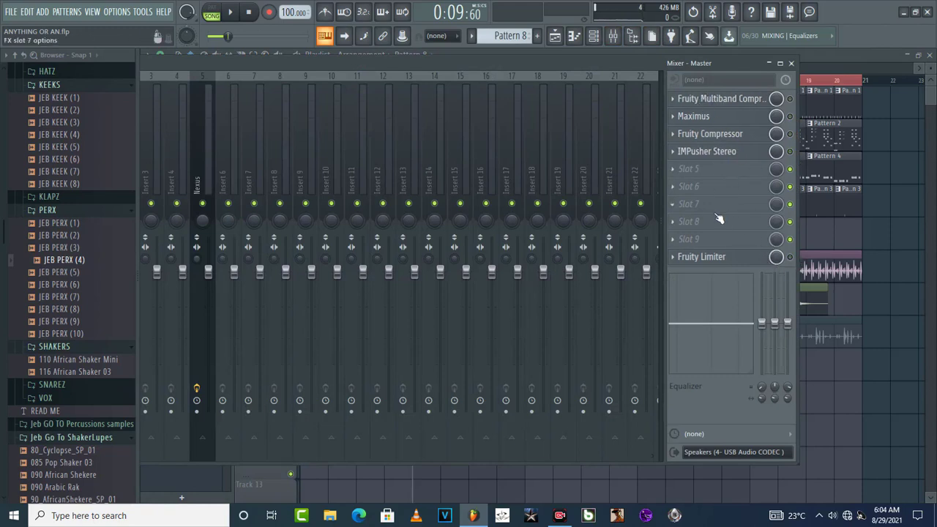
- Play the song while re-enabling the five Master effects one after another, then stop playback and close the mixer
key(space)
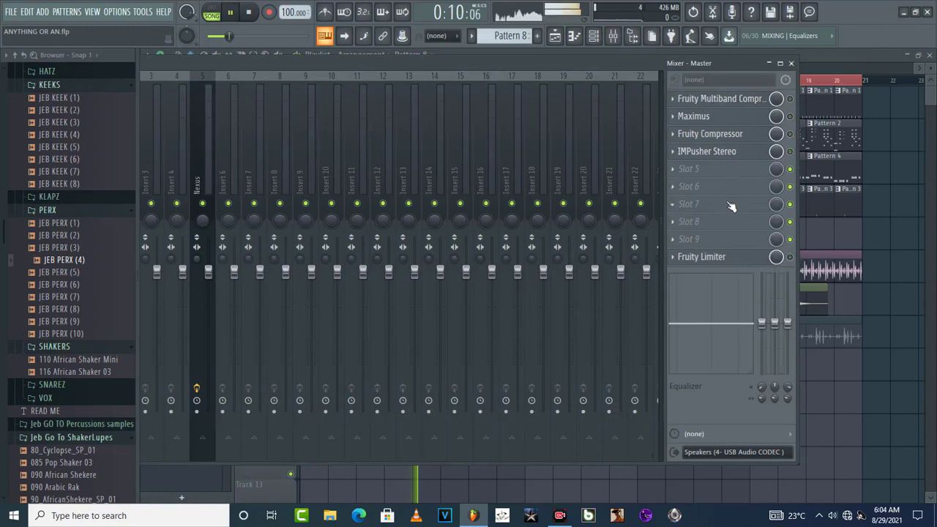
click(789, 99)
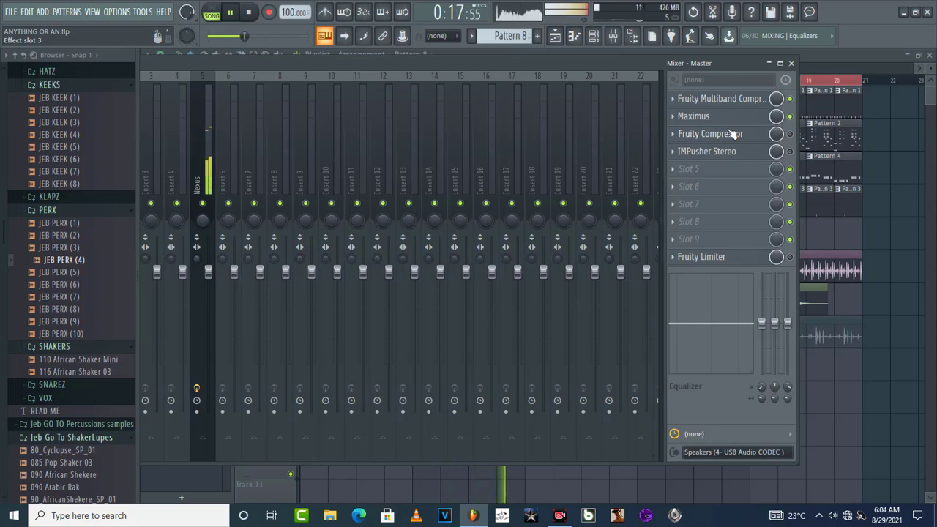
click(790, 135)
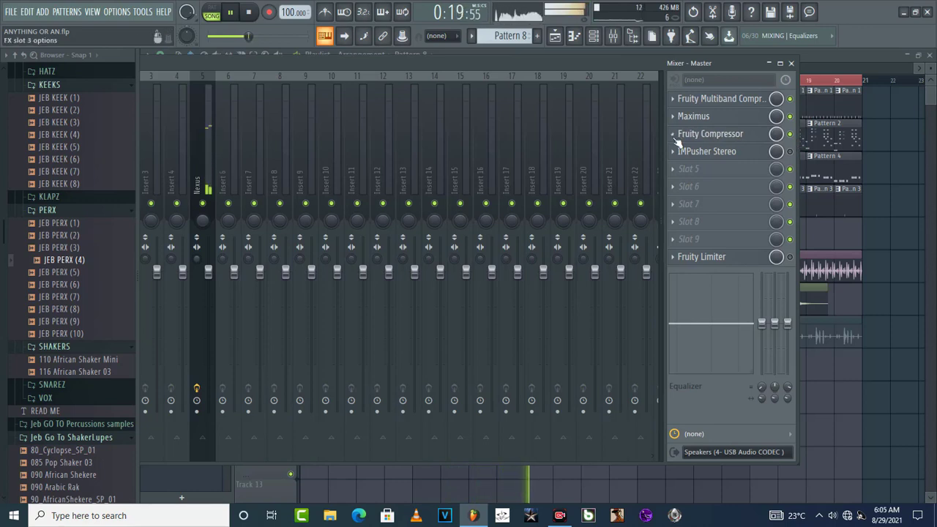
click(790, 151)
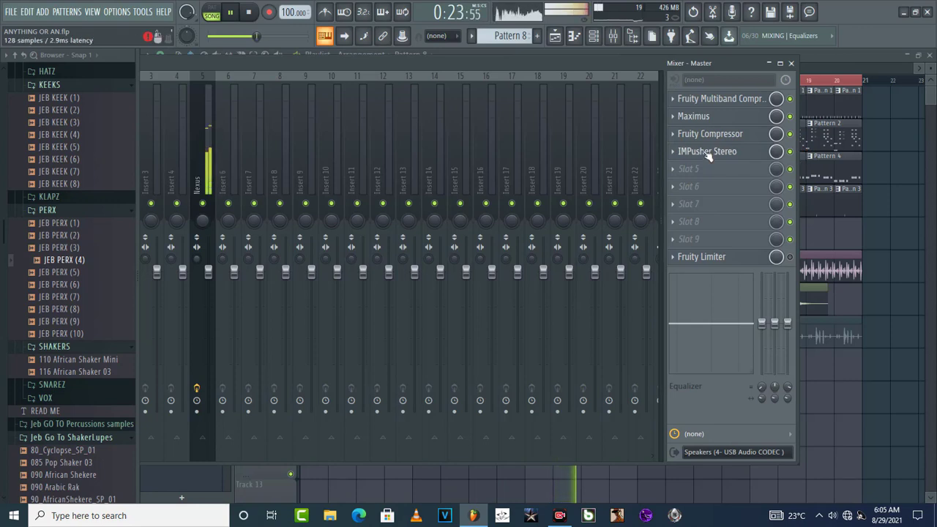
click(790, 256)
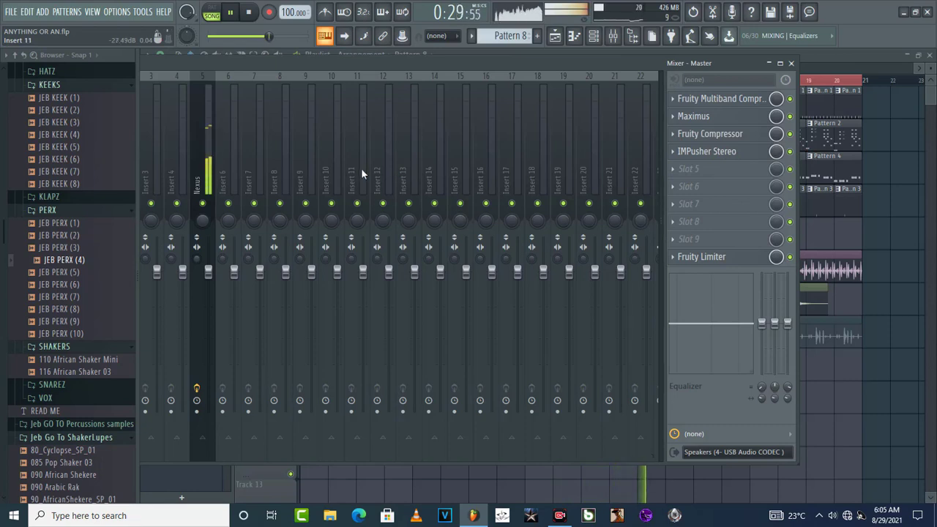
key(space)
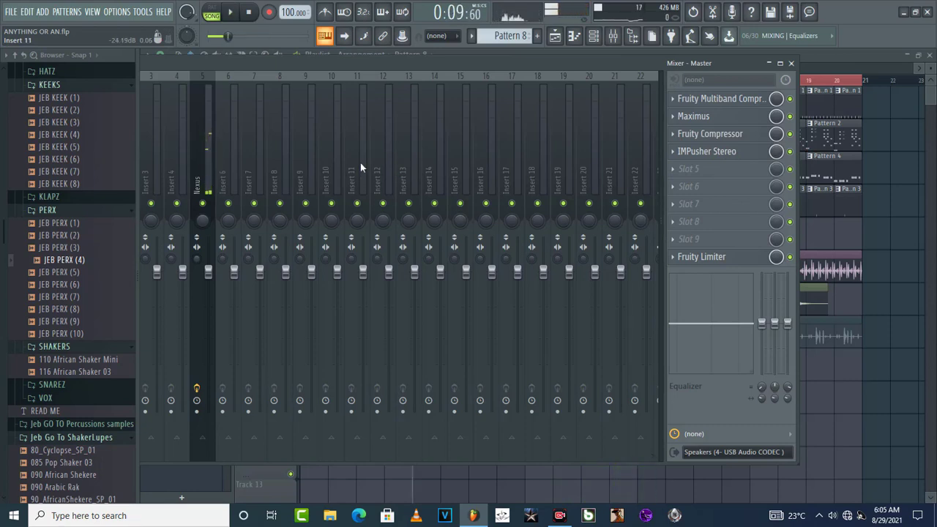
click(791, 64)
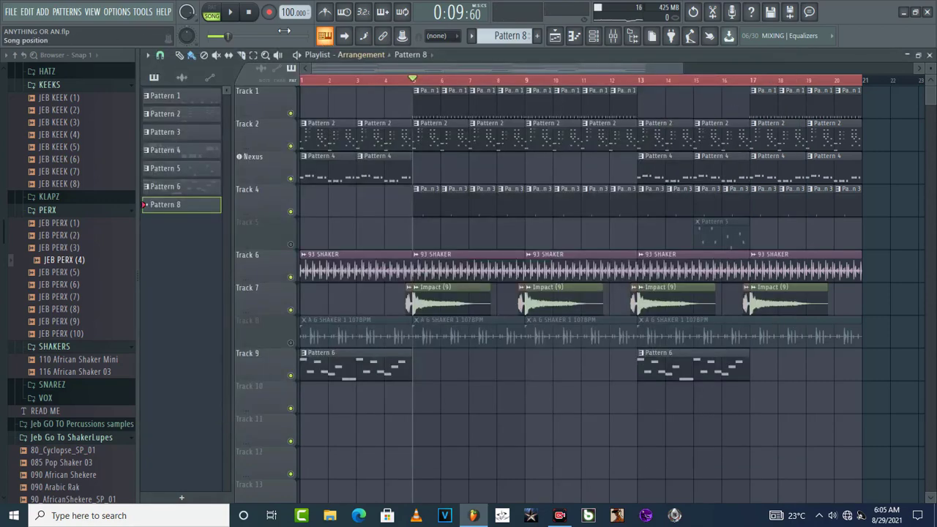
- Return the song position to the start and export the song to the Desktop as an MP3 named ANYTHING OR AN
click(250, 12)
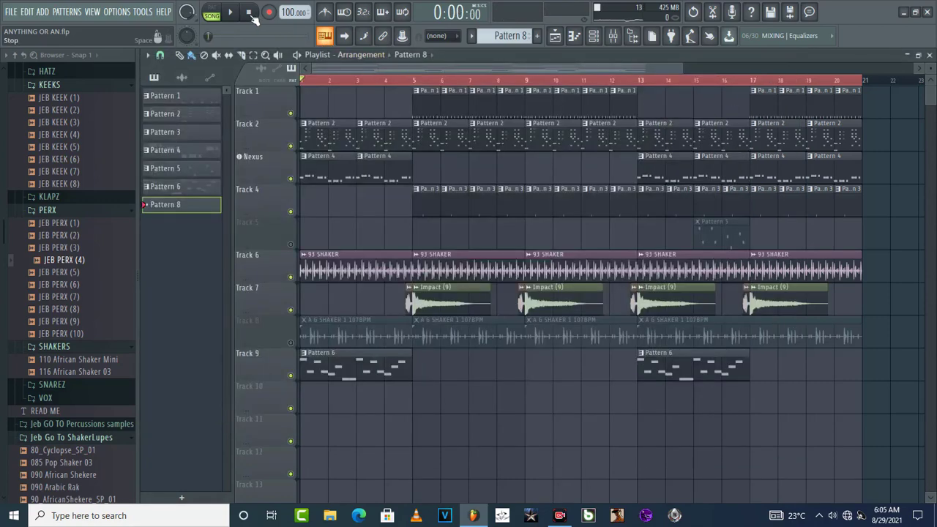
drag(683, 67, 512, 68)
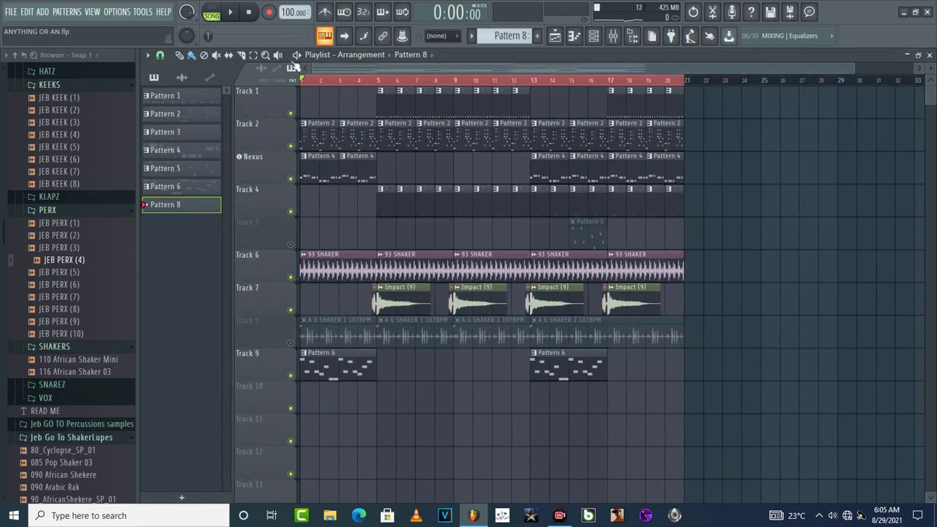
click(11, 13)
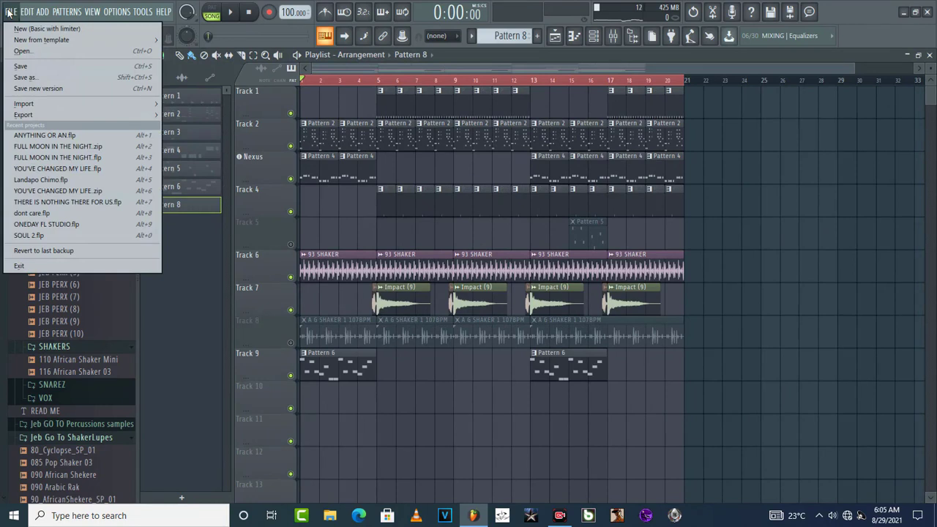
click(8, 13)
click(9, 13)
mouse_move(36, 115)
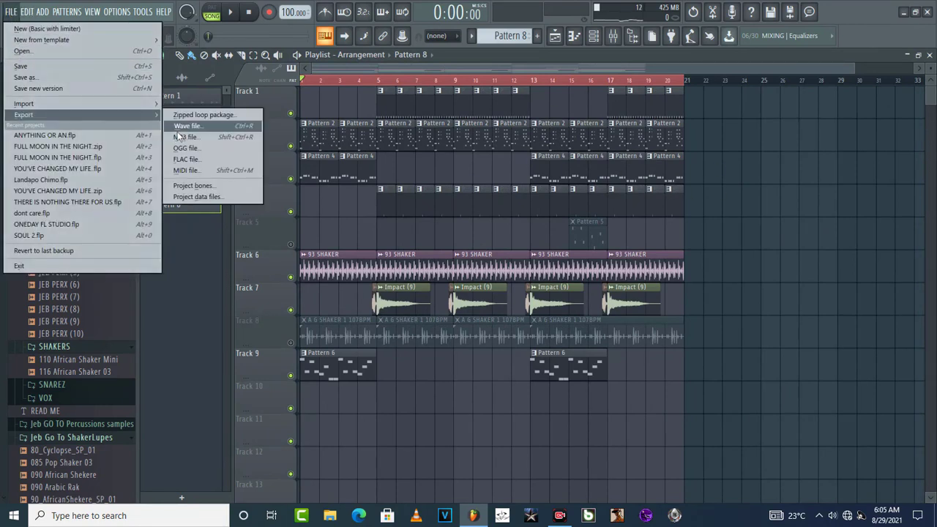
click(187, 138)
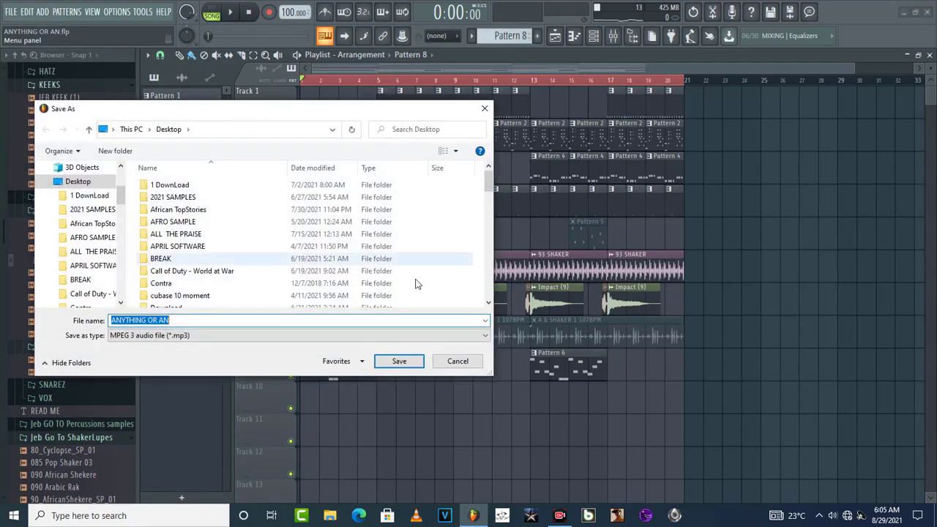
double_click(77, 181)
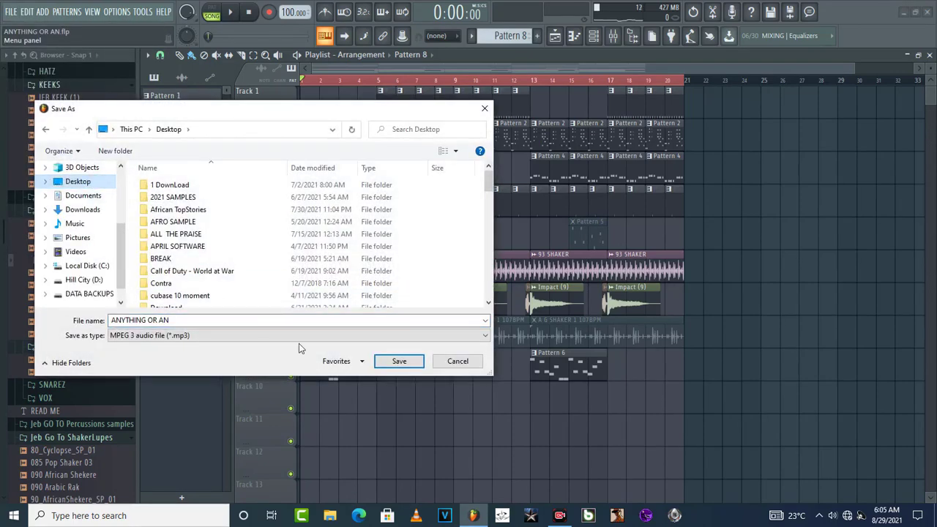
click(401, 361)
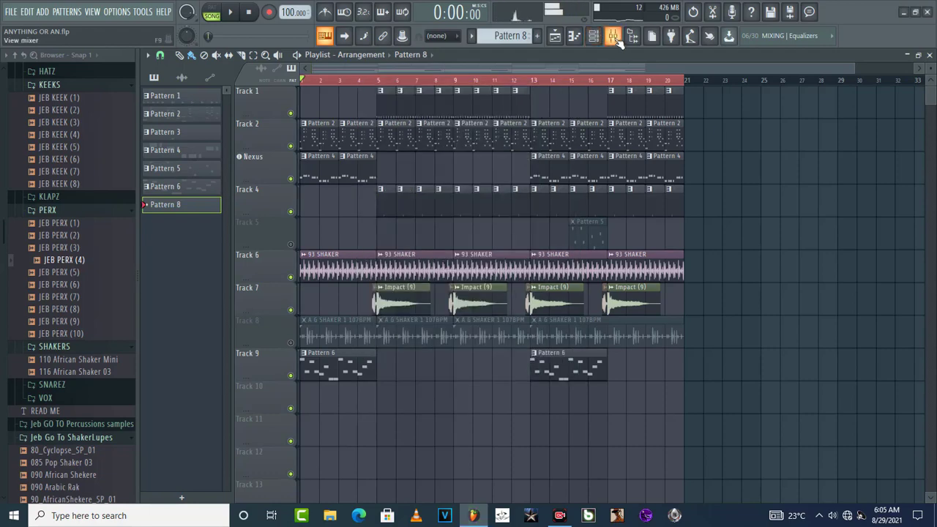
- Briefly check the mixer, switch to the desktop and move the ANYTHING OR AN MP3 directly beneath the IN THE SKY file
click(612, 35)
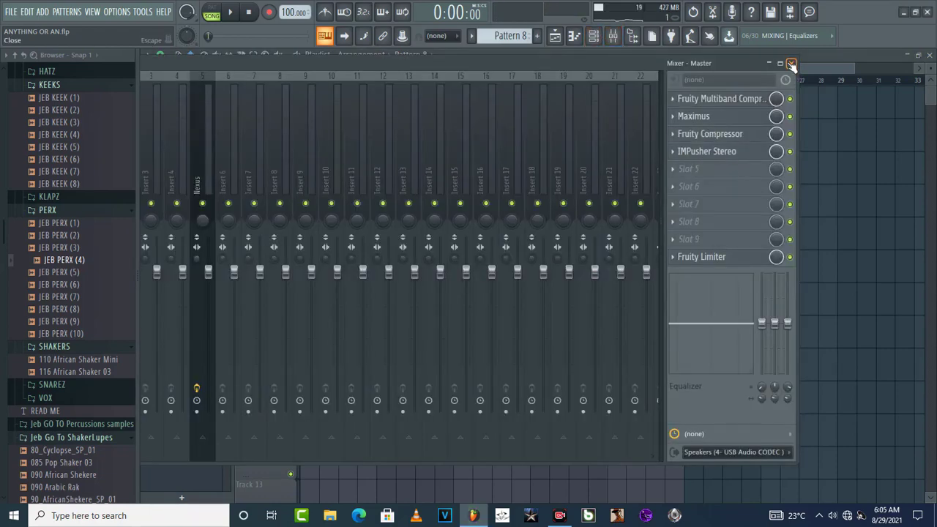
click(791, 63)
click(904, 12)
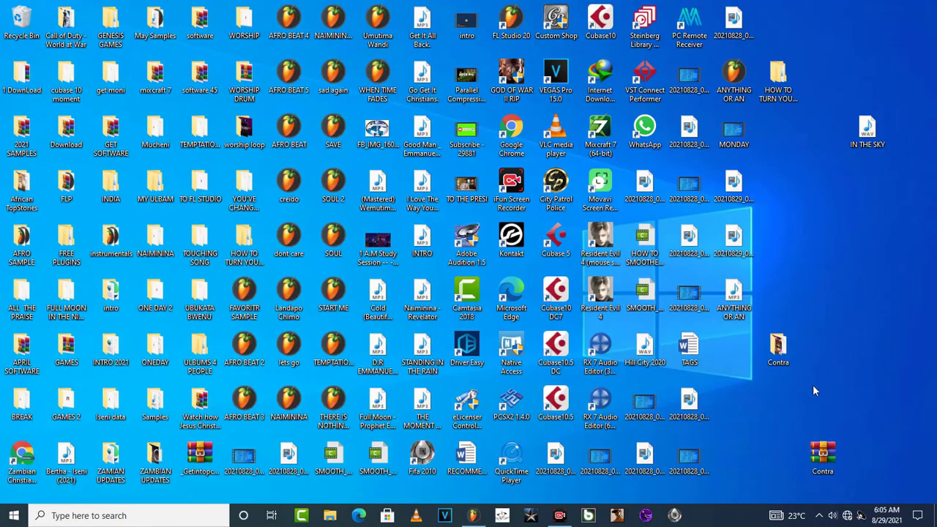
drag(734, 298, 863, 193)
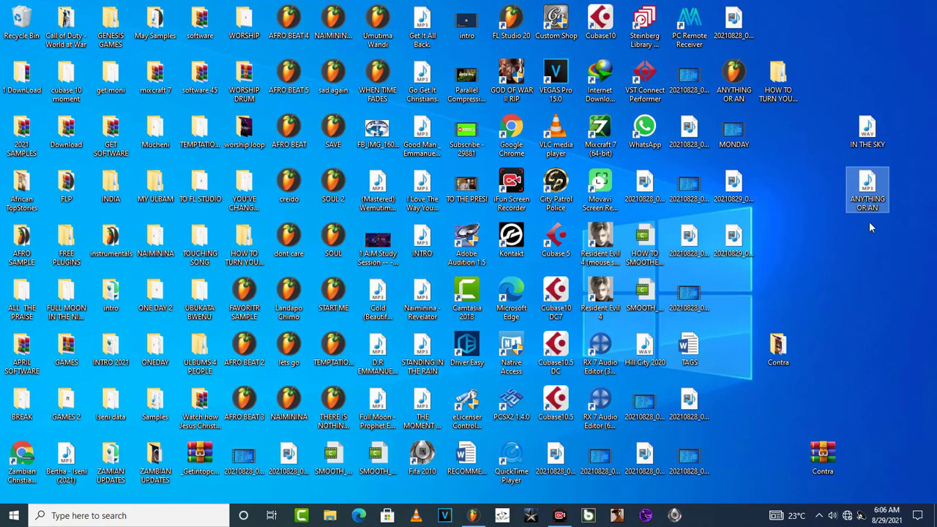
- Open the ANYTHING OR AN MP3 in Adobe Audition, play it from the start and from about 21 seconds, then close Audition
drag(871, 192, 467, 240)
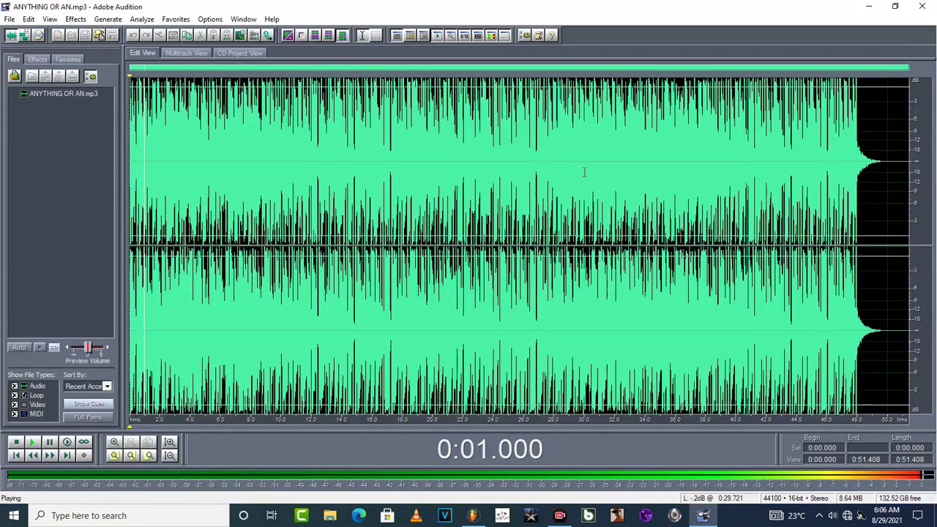
key(space)
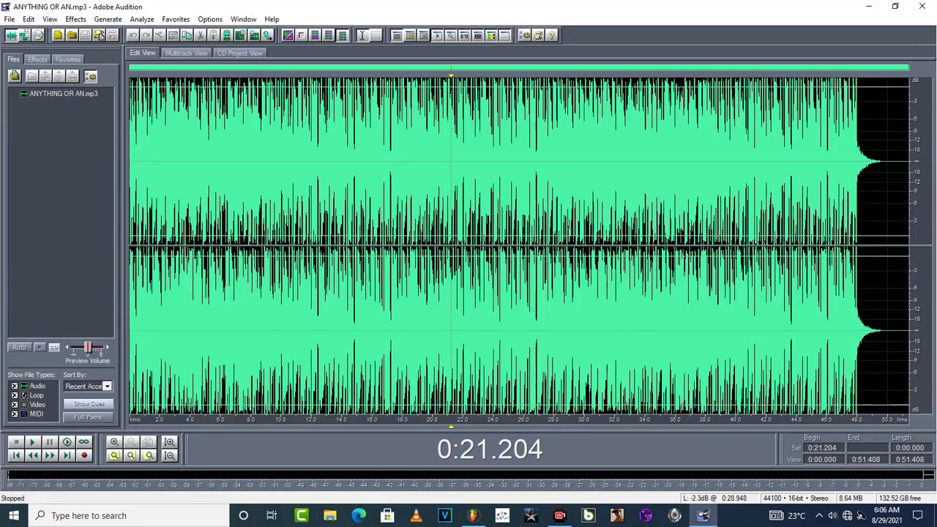
key(space)
key(space)
key(space)
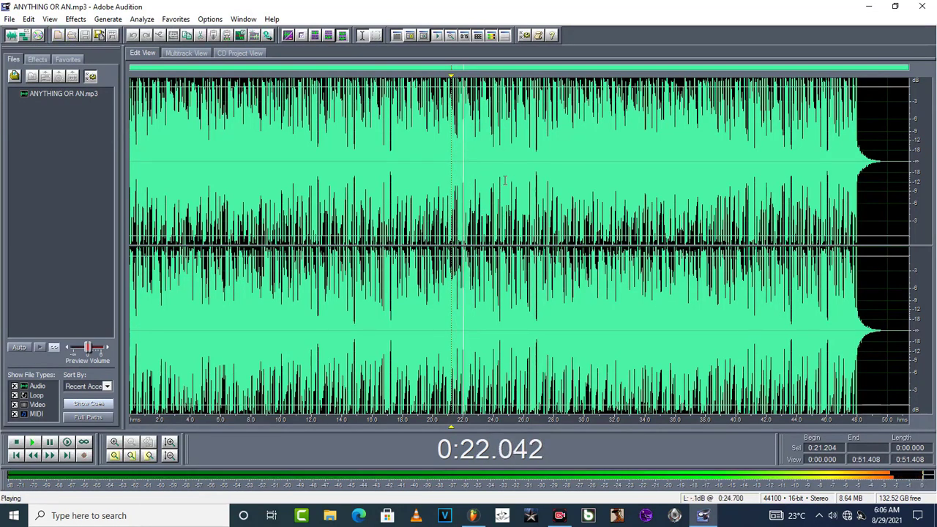
key(space)
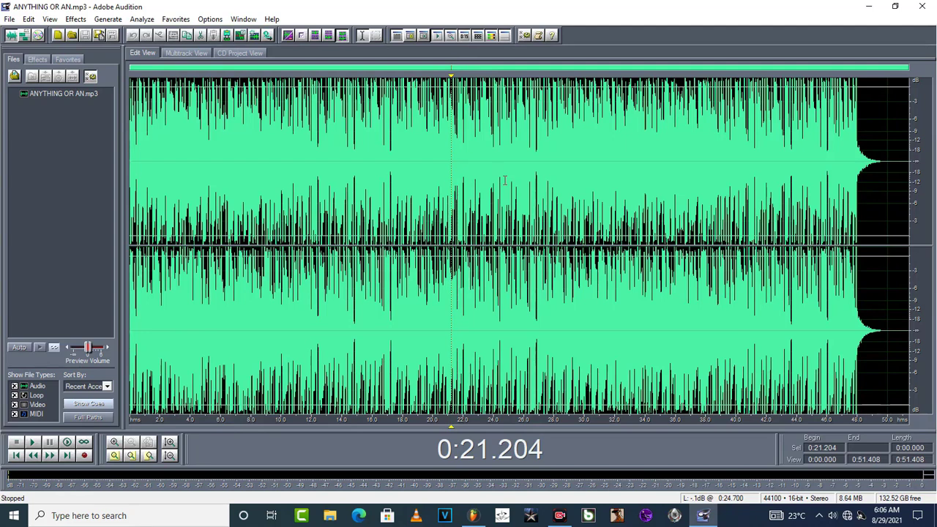
key(space)
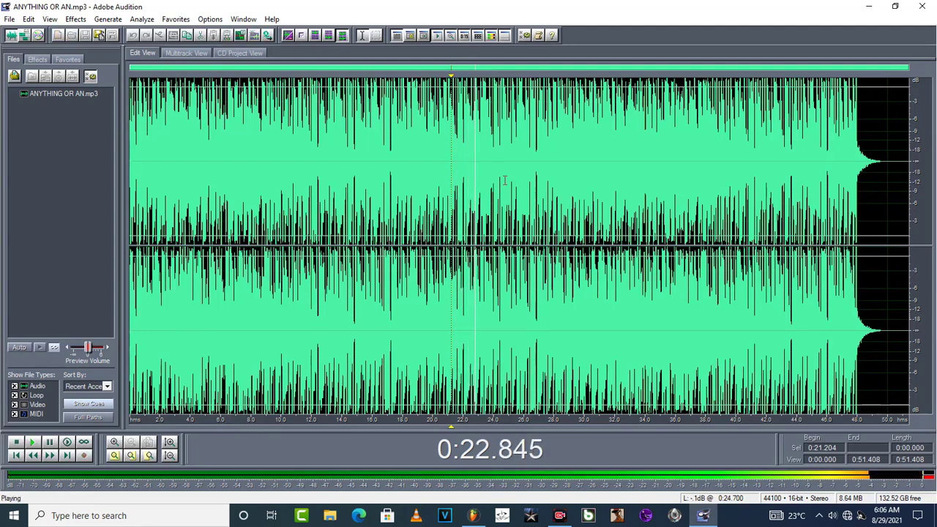
key(space)
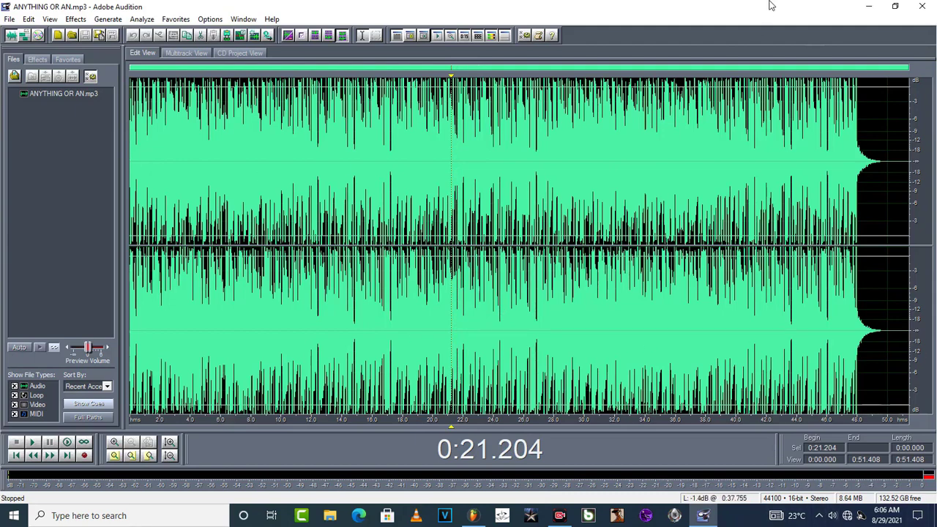
click(923, 6)
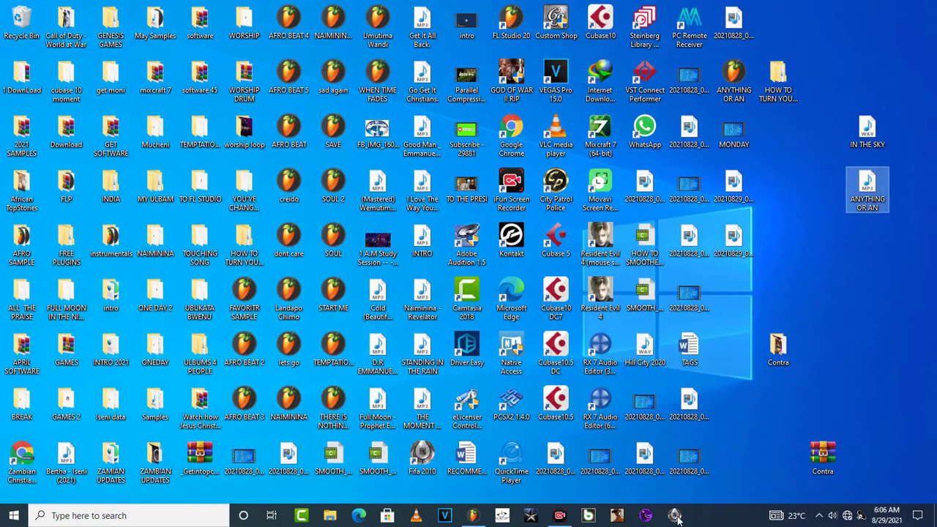
- Switch back to FL Studio, play the whole arrangement from the start and stop playback
click(474, 516)
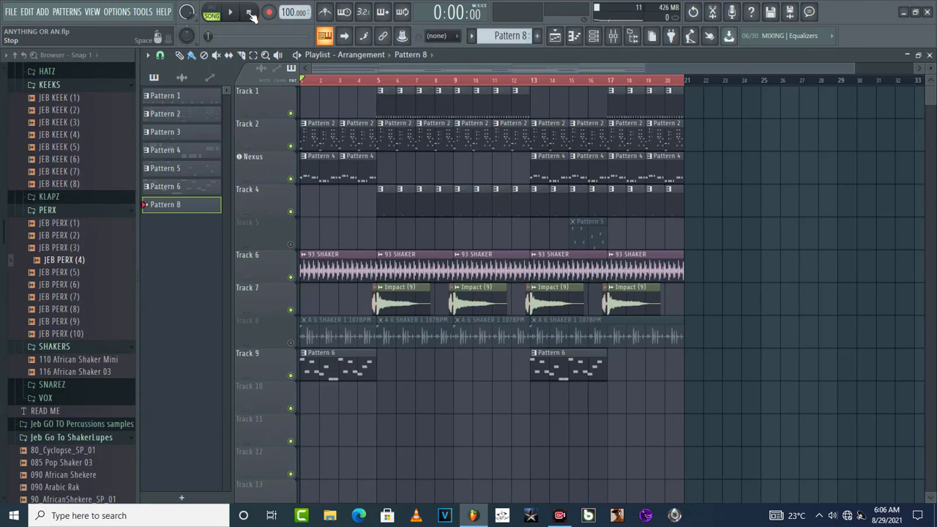
key(space)
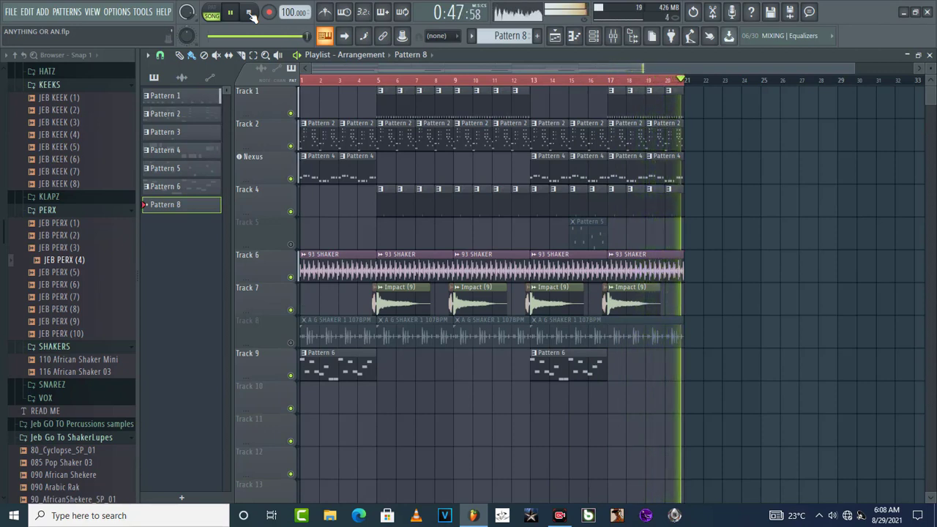
click(249, 13)
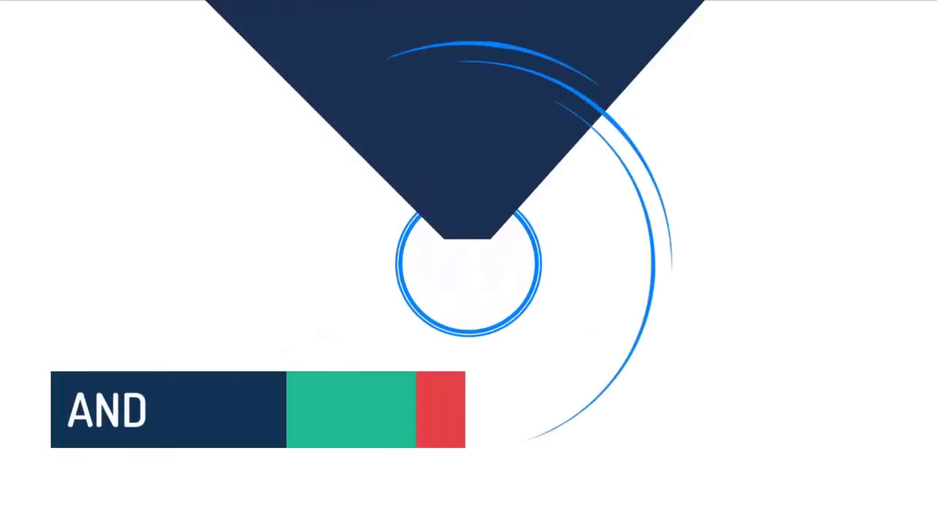